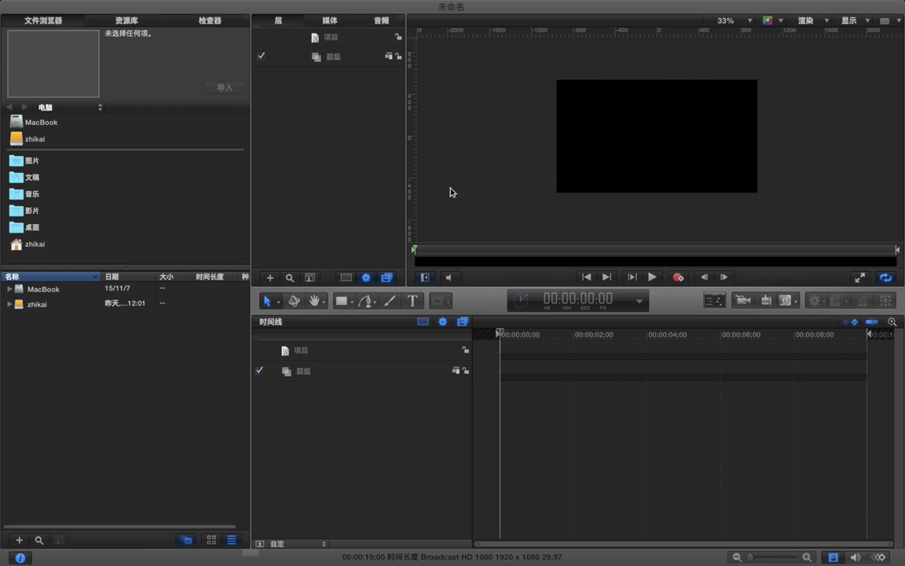
Set the project's background colour to the saved teal swatch and change its background rendering option
left_click(347, 40)
left_click(208, 21)
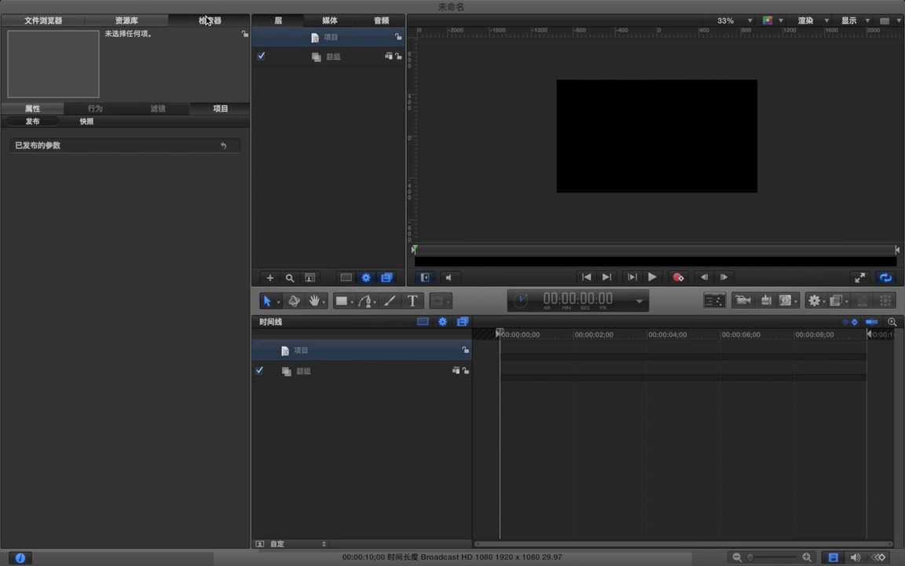
left_click(32, 110)
left_click(106, 298)
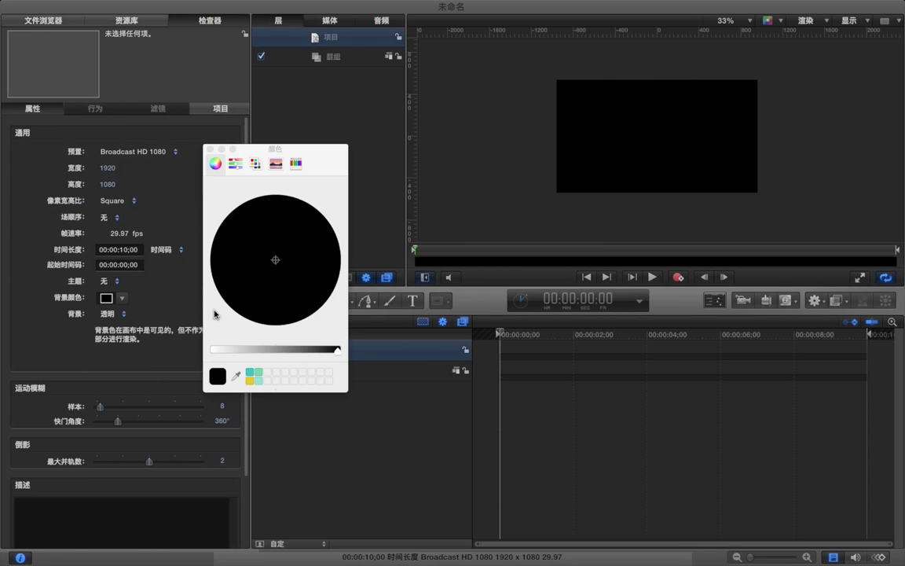
left_click(253, 375)
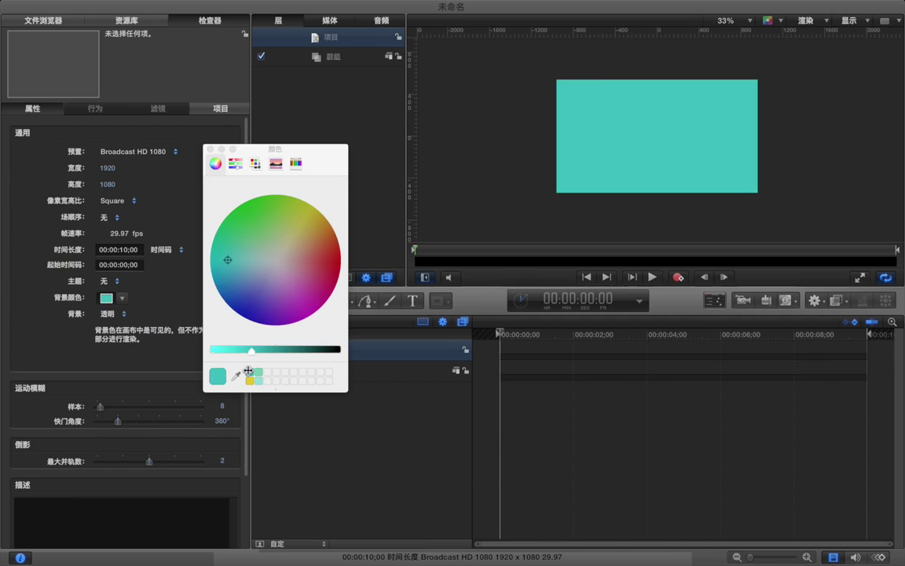
left_click(110, 314)
left_click(122, 338)
left_click(209, 149)
Draw a tall white rectangle on the canvas, centred at about X -134 px, Y 110 px
left_click(359, 152)
left_click_drag(343, 300, 363, 323)
left_click_drag(629, 96, 658, 152)
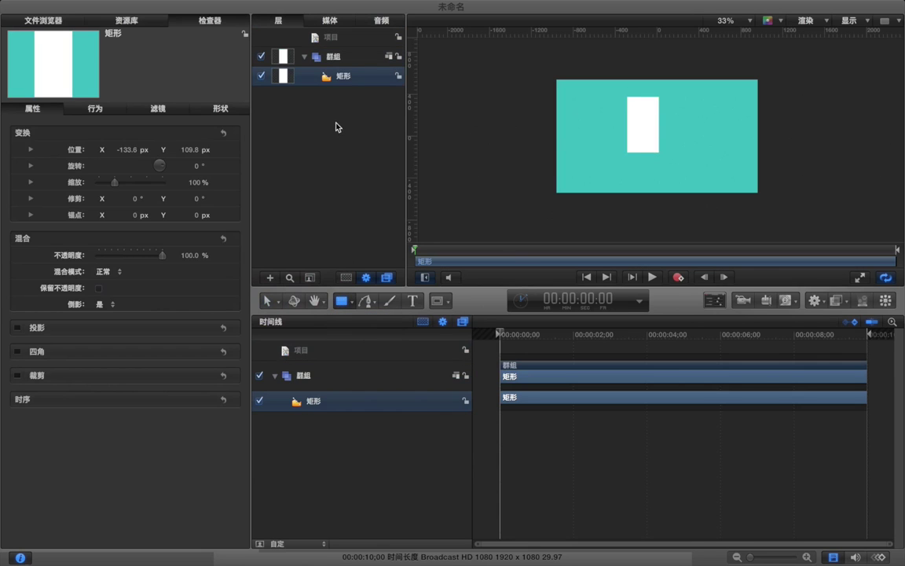
Add a text object reading 麦子学院 beside the rectangle
key("t")
left_click(589, 130)
type("m")
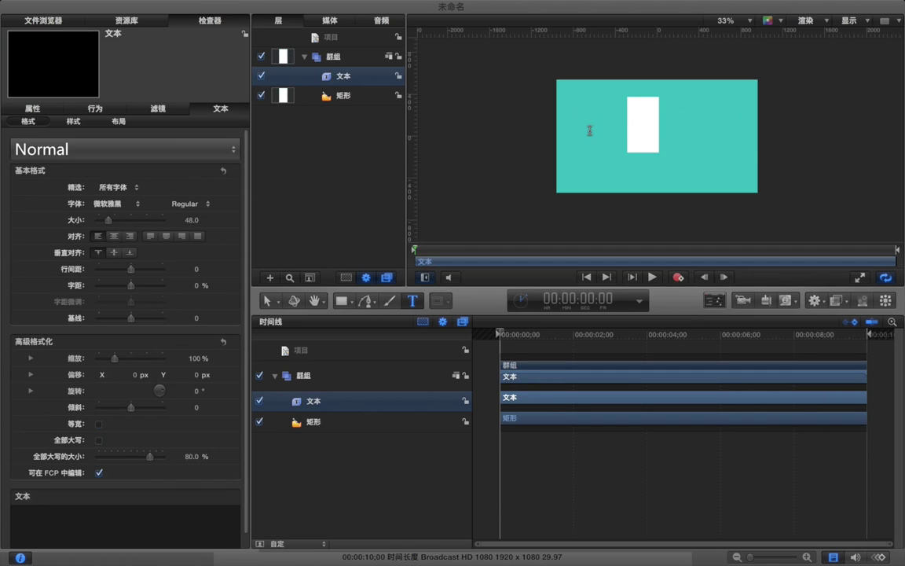
type("aizixueyuan")
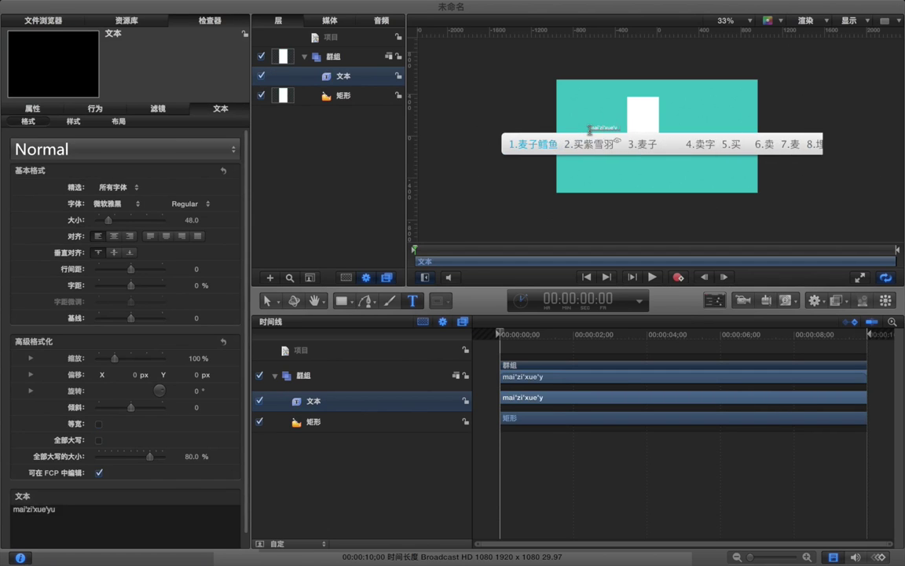
key("space")
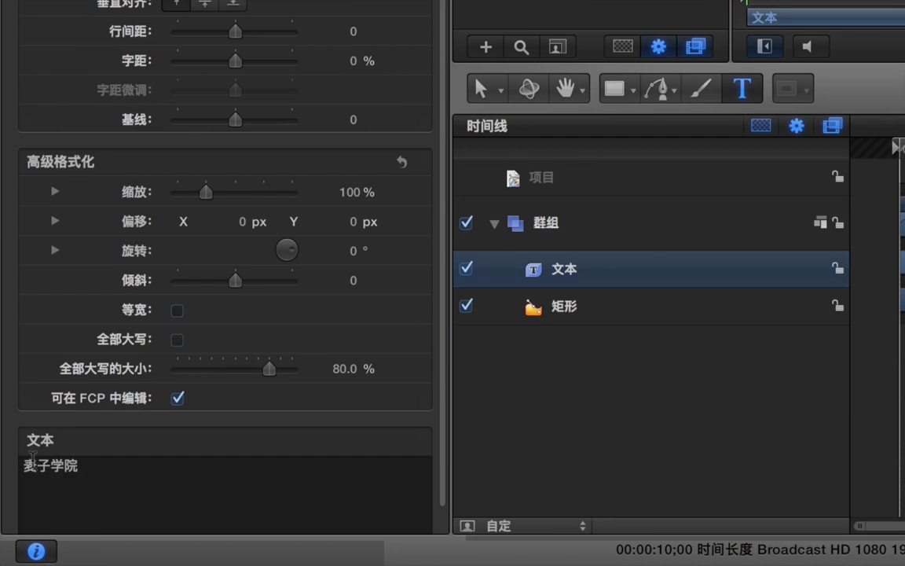
Break the 麦子学院 text so that each character stands on its own line, and finish text editing
left_click(36, 465)
key("Return")
key("Right")
key("Return")
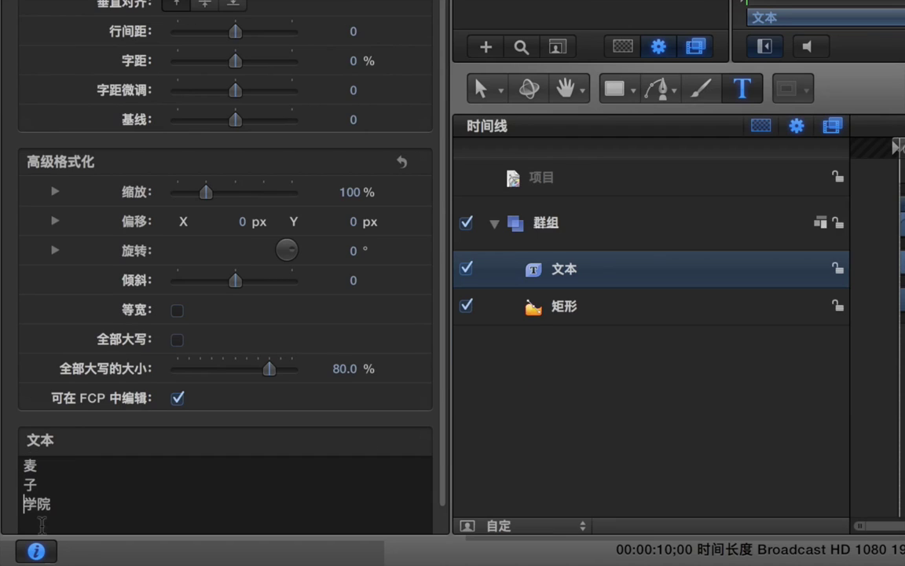
key("Right")
key("Return")
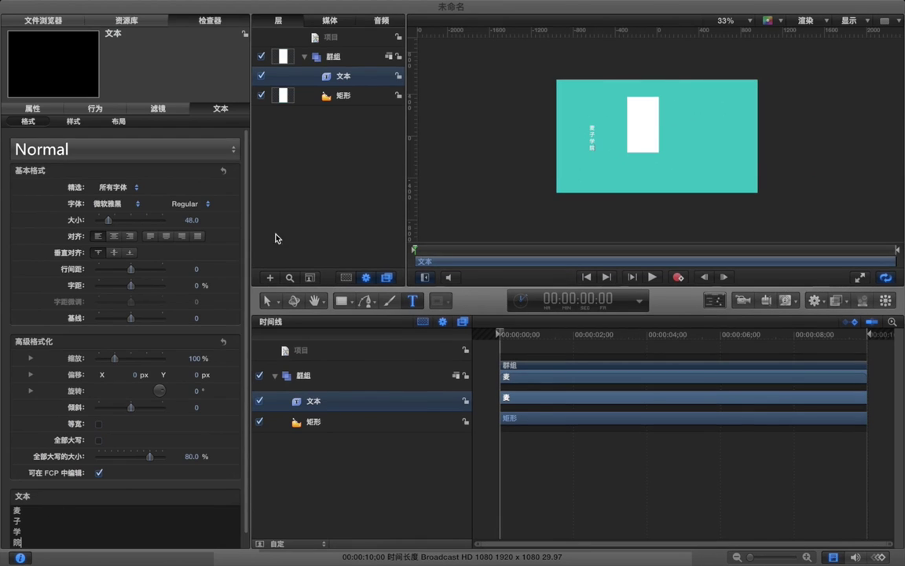
left_click(267, 301)
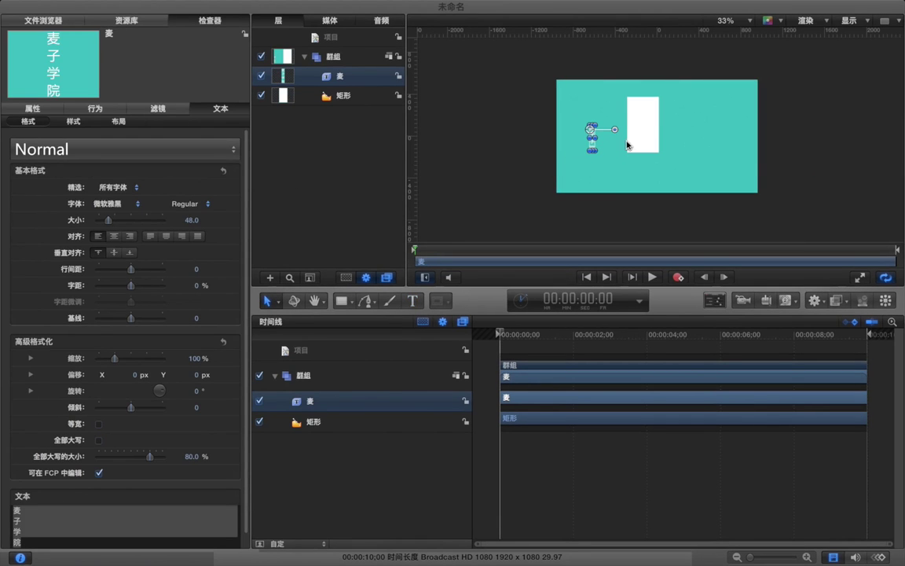
Move the vertical text onto the white rectangle and enlarge it to fill most of the rectangle's height
key("super+equal")
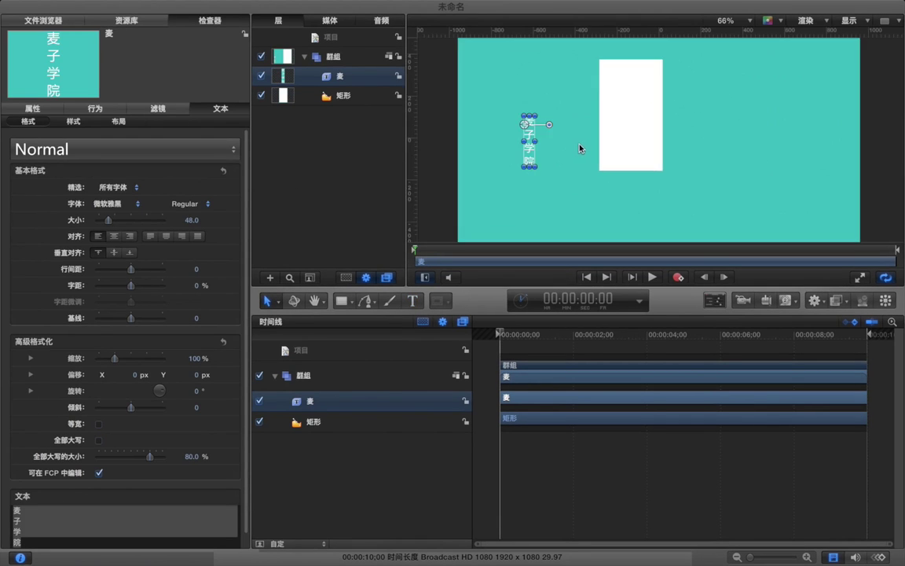
left_click_drag(524, 124, 609, 78)
left_click_drag(617, 118, 628, 143)
left_click_drag(610, 86, 624, 90)
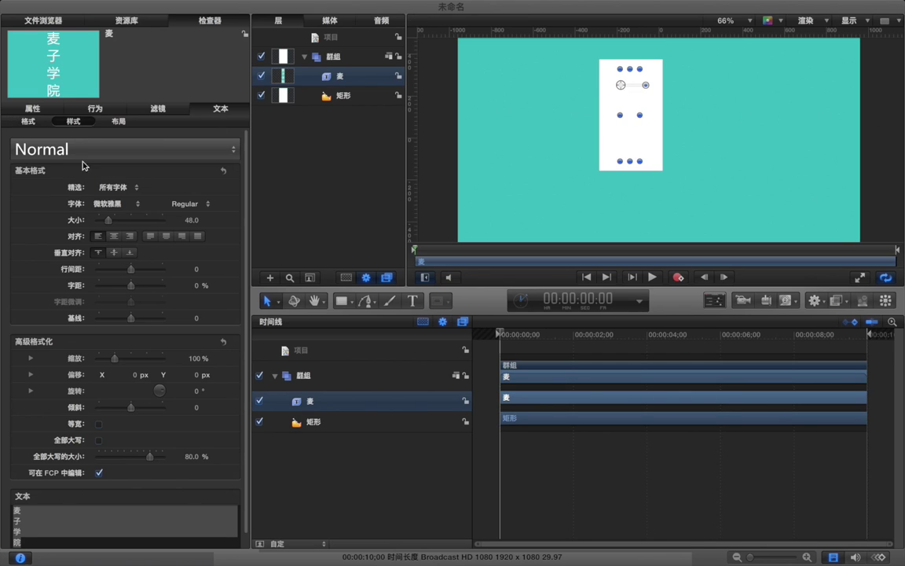
Set the text's face colour to the saved teal swatch
left_click(103, 203)
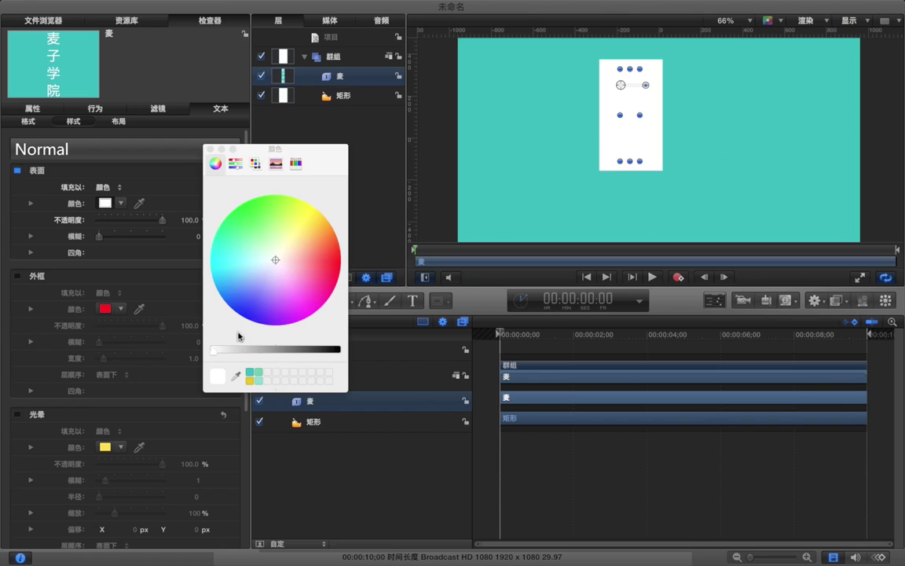
left_click(248, 376)
left_click(209, 149)
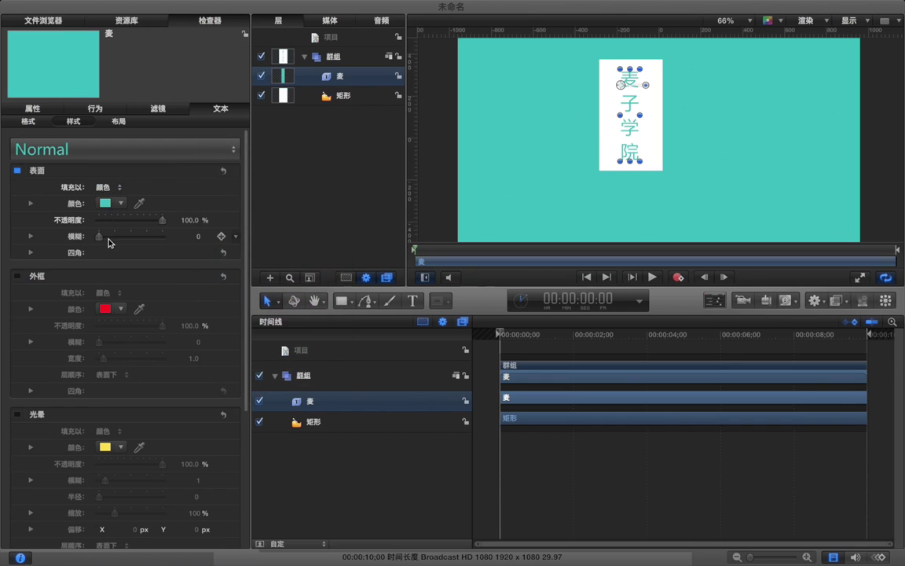
left_click(22, 121)
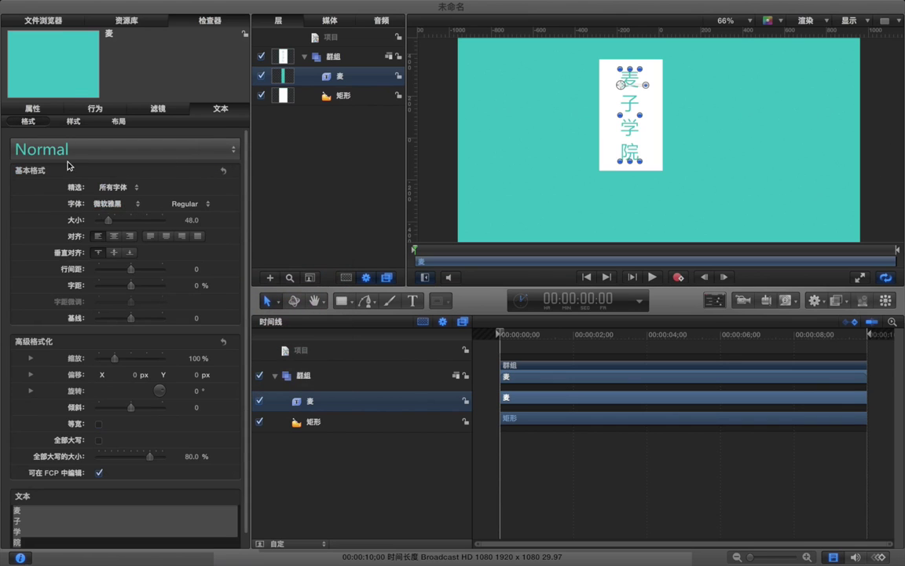
left_click(186, 206)
left_click(185, 209)
left_click(348, 176)
Turn on the rectangle's outline and set its brush colour to the saved teal swatch
left_click(312, 102)
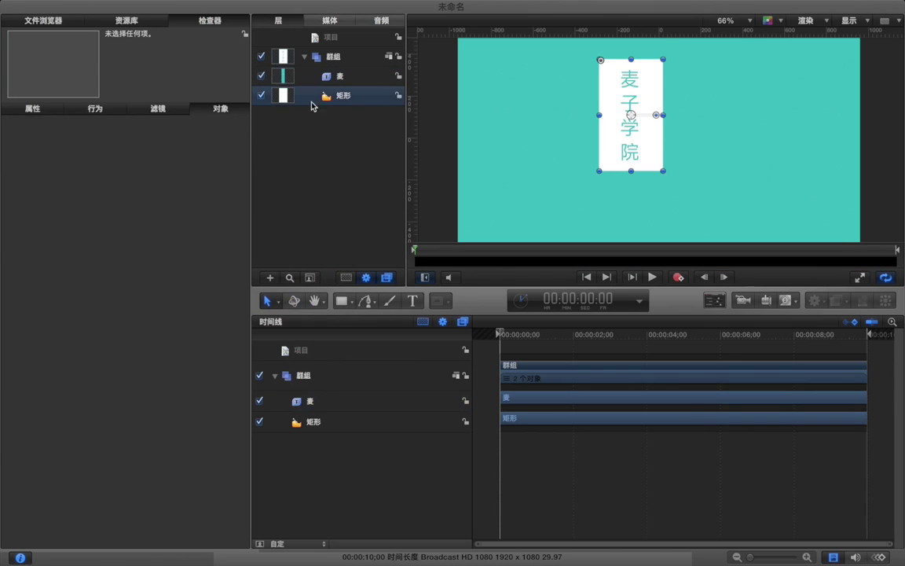
left_click(18, 268)
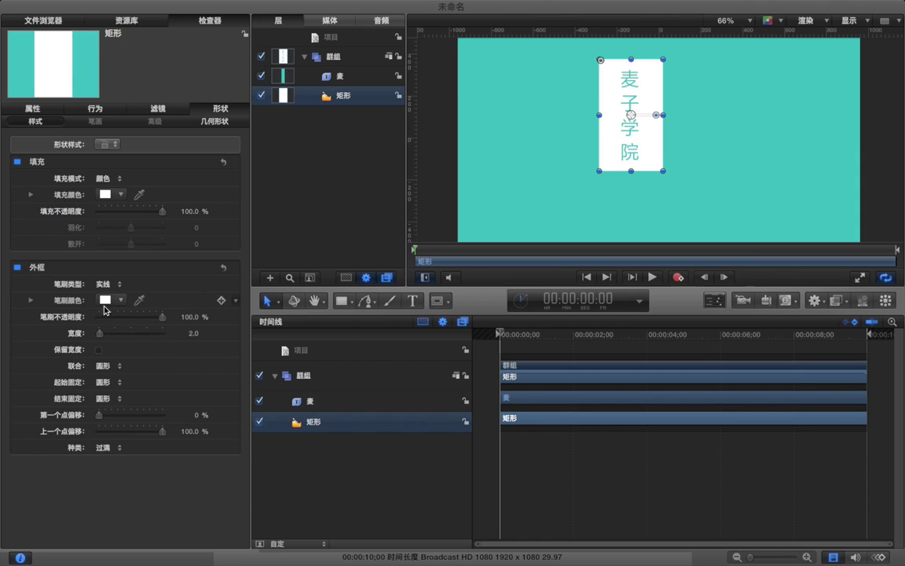
left_click(105, 299)
left_click(250, 376)
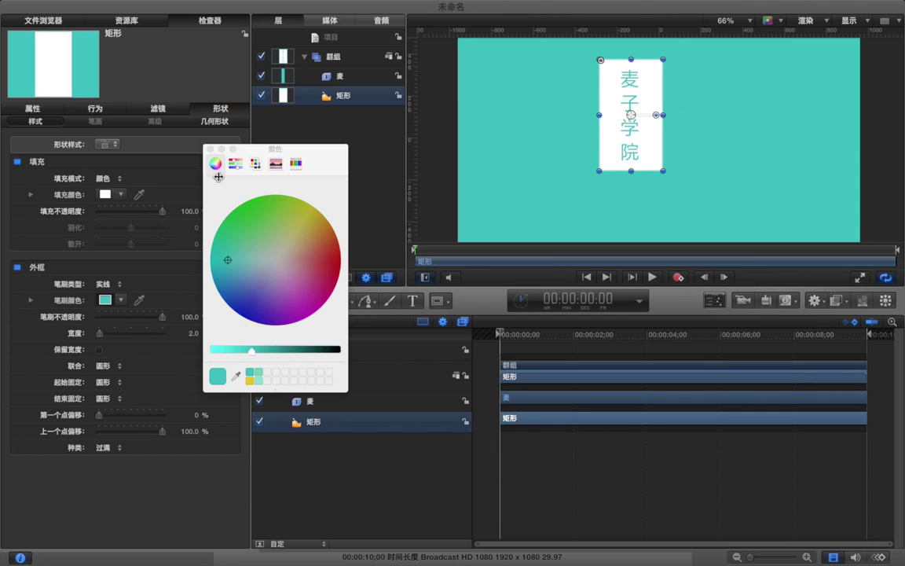
left_click(210, 148)
left_click(314, 174)
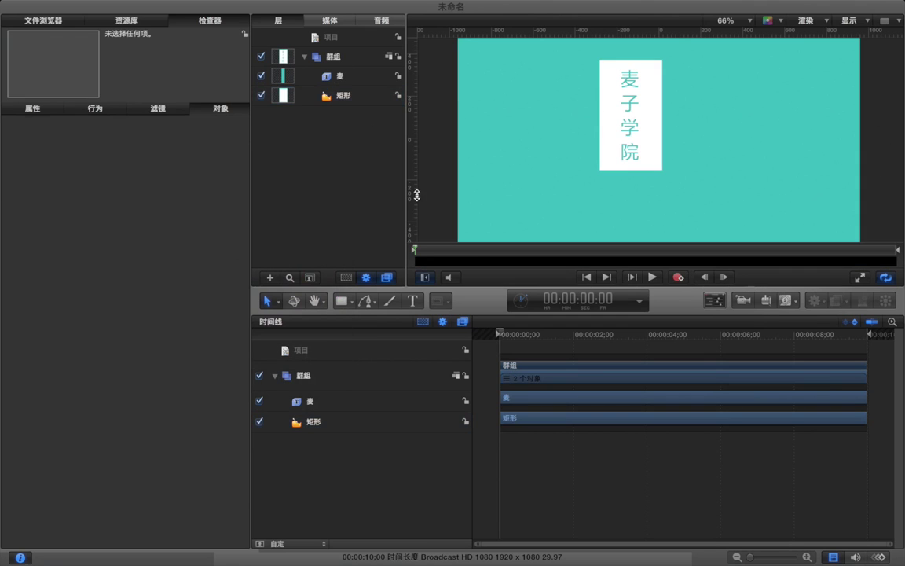
Add a camera to the project and convert the group to 3D
left_click(744, 303)
left_click(556, 76)
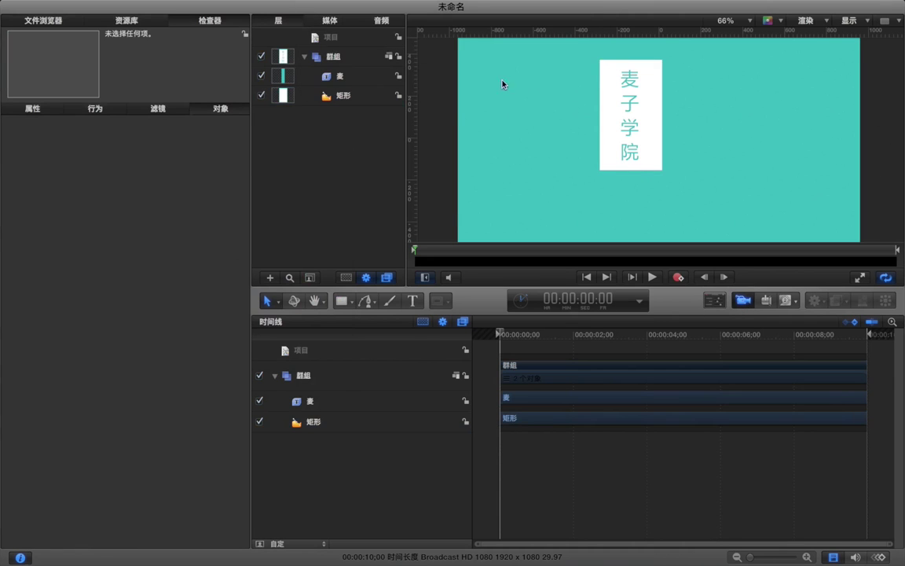
Create a replicator from the group holding the text and rectangle, and collapse the source group in the layer list
left_click(333, 76)
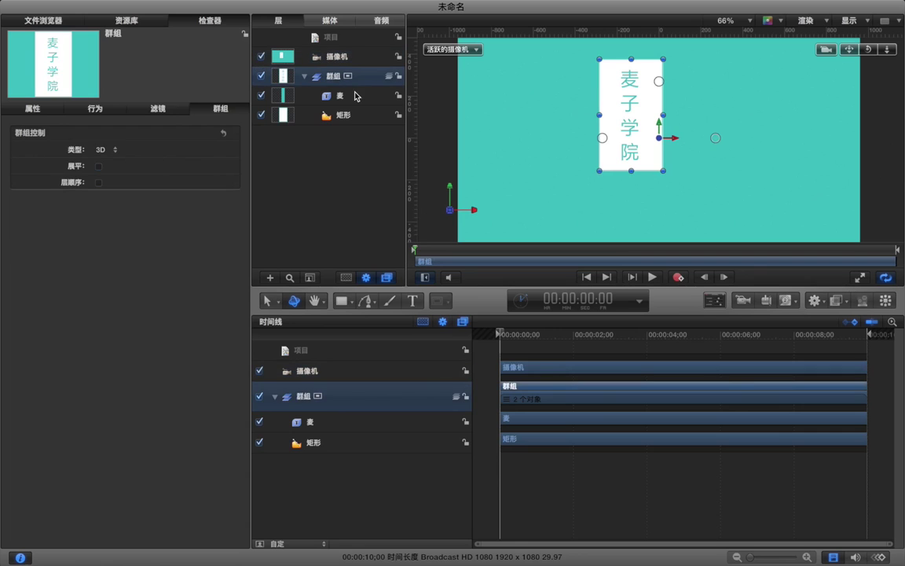
left_click(885, 301)
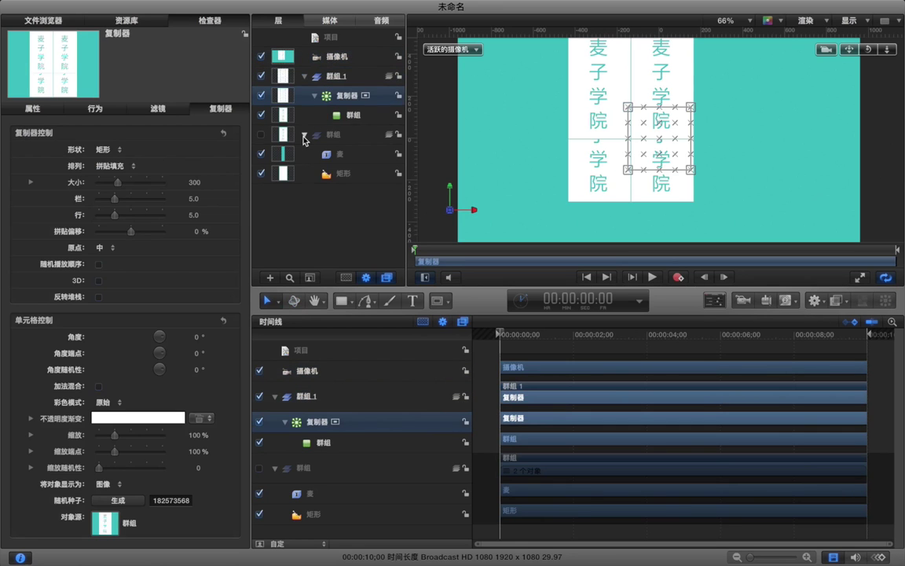
left_click(305, 136)
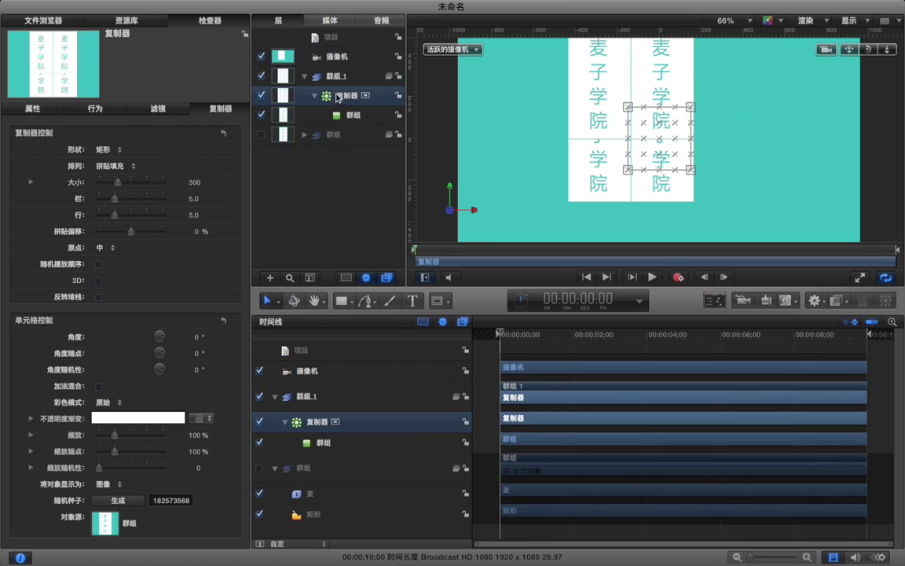
Enable 3D for the replicator and set its shape to 方框
left_click(104, 149)
left_click(99, 282)
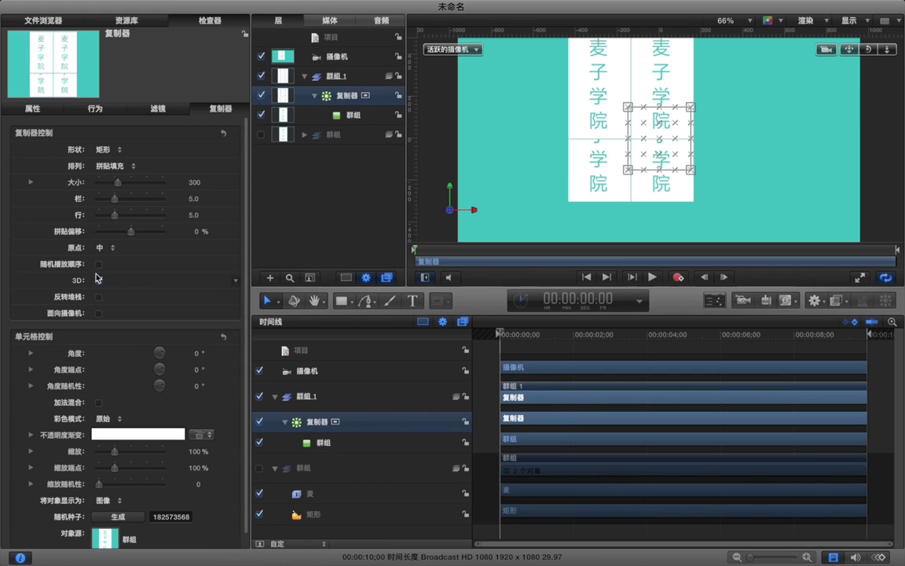
left_click(103, 148)
left_click(111, 222)
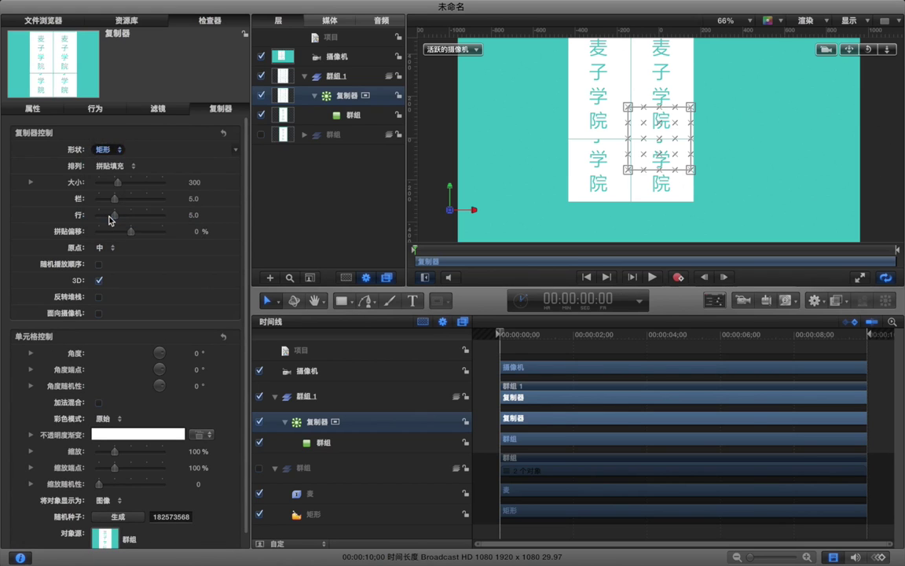
Set the replicator's columns and rows to 1 each
type("1")
key("Return")
left_click(193, 215)
type("1")
key("Return")
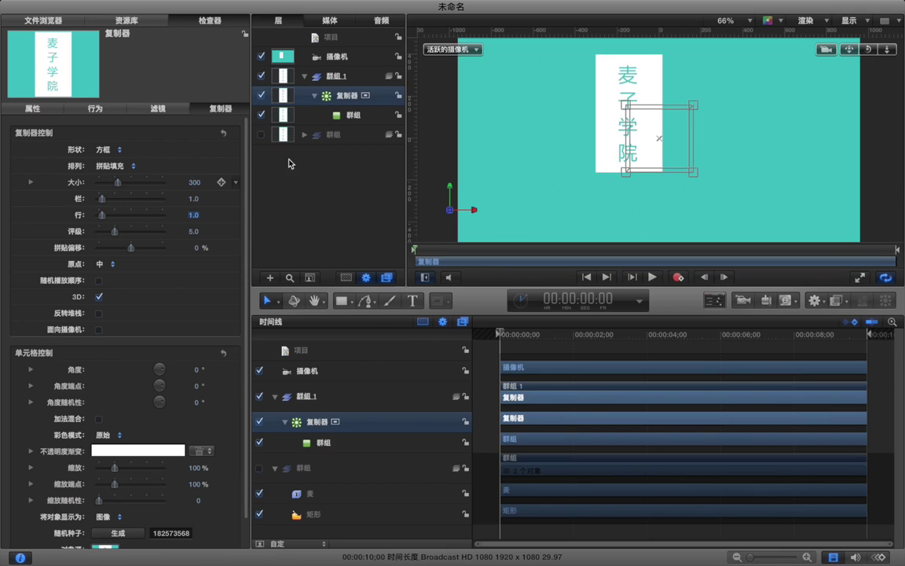
Reduce the replicator's size to 166 and its cell scale to 50%
key("super+minus")
key("super+minus")
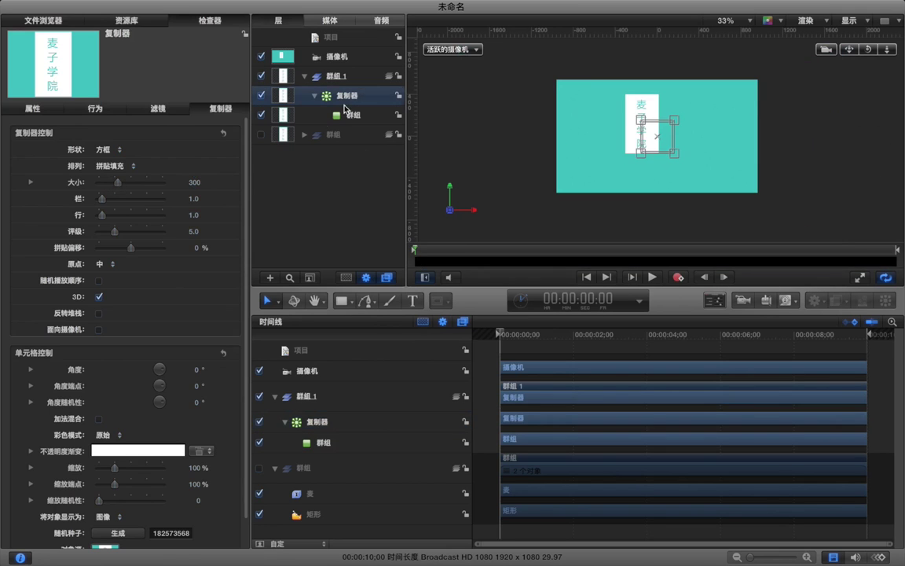
left_click_drag(198, 182, 194, 186)
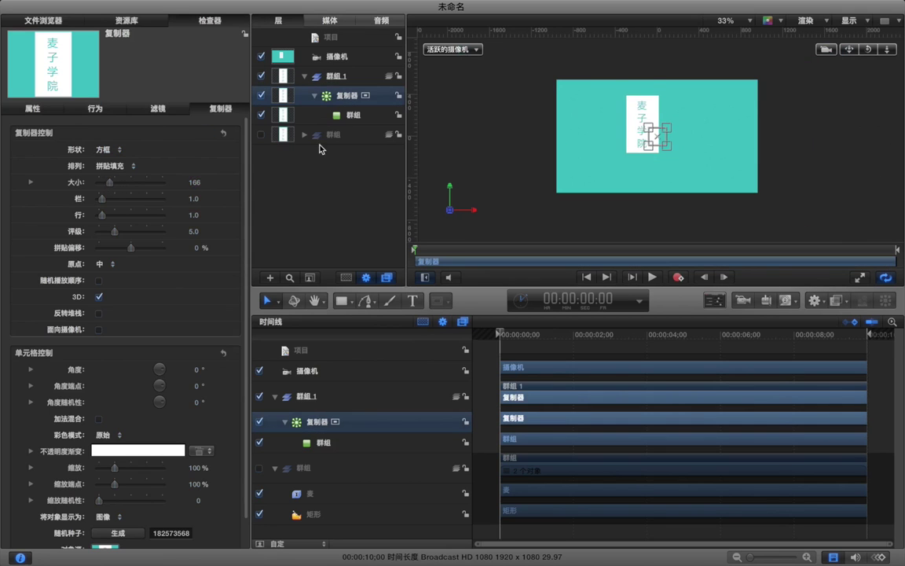
mouse_move(198, 468)
left_mouse_down()
mouse_move(185, 469)
mouse_move(197, 468)
left_mouse_up()
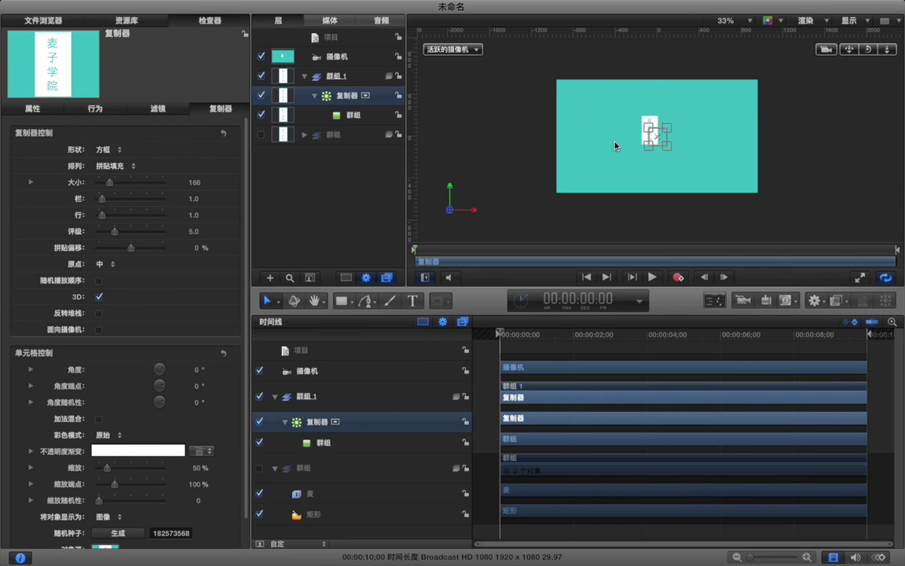
Move the replicator toward the left half of the canvas and rotate it about its vertical axis in 3D
left_click_drag(654, 136, 624, 142)
key("alt+z")
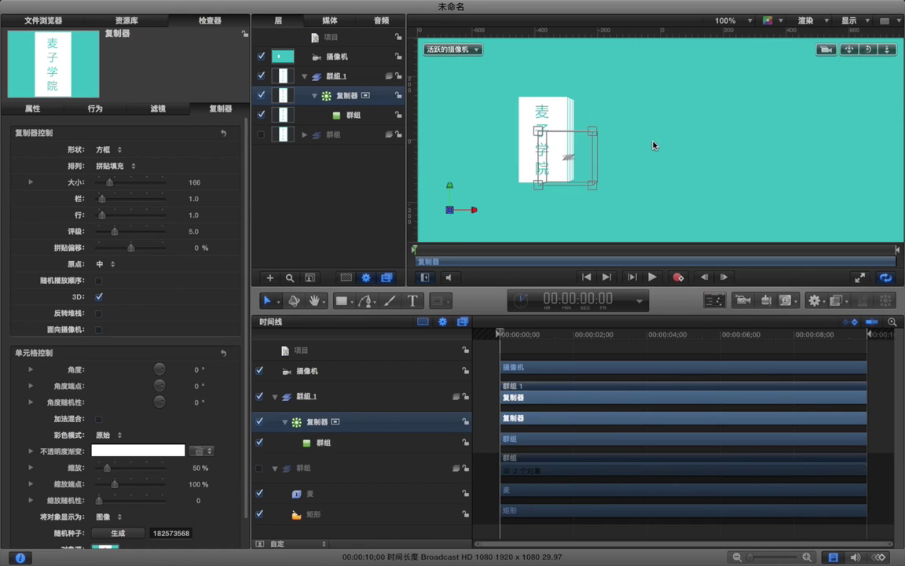
left_click(299, 305)
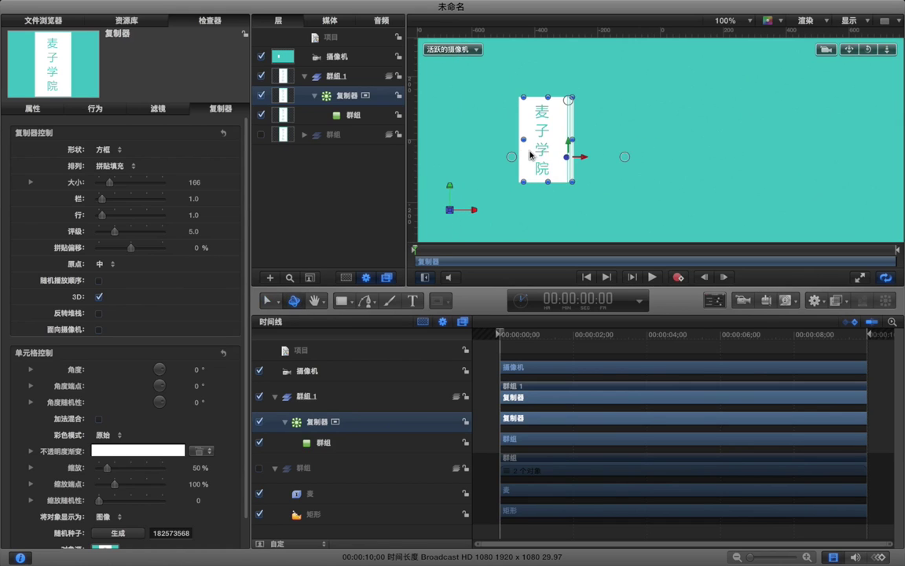
left_click_drag(511, 157, 491, 157)
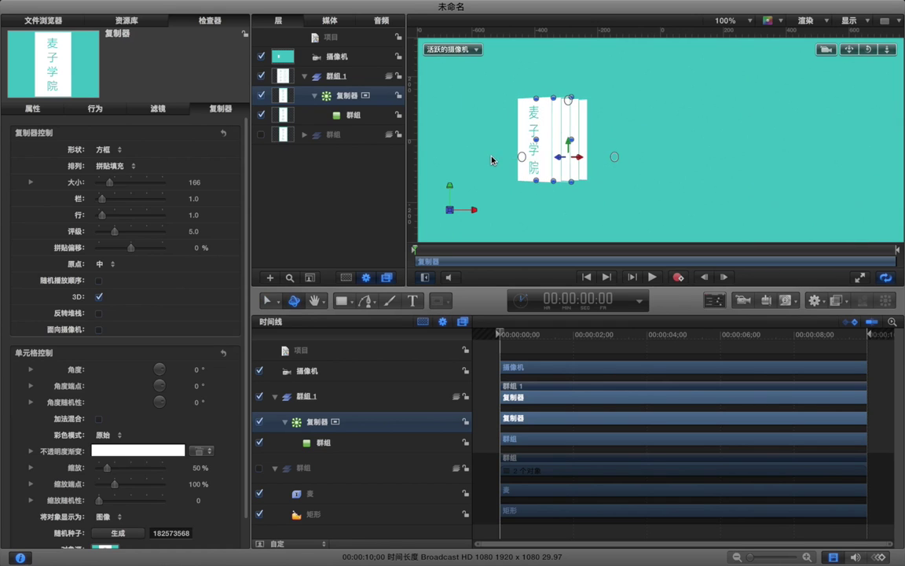
Set the outline width of the rectangle in the replicator's source group to 26
left_click(351, 136)
left_click(305, 136)
left_click(332, 174)
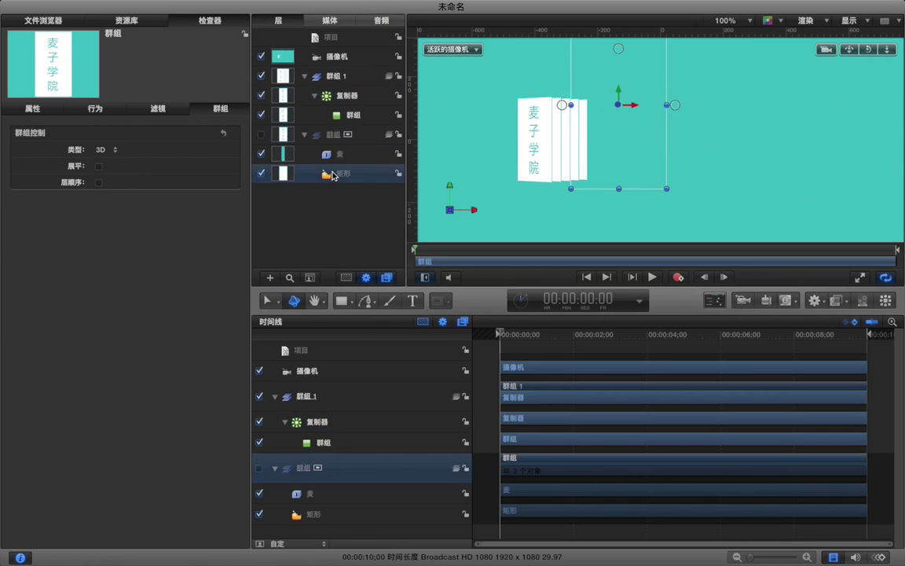
mouse_move(194, 334)
left_mouse_down()
mouse_move(235, 334)
mouse_move(197, 334)
left_mouse_up()
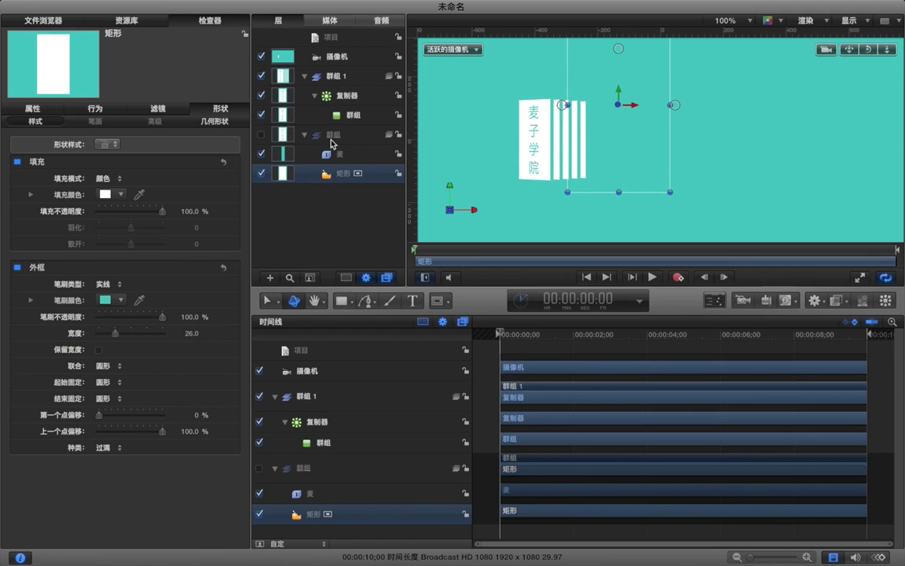
Increase the replicator's depth to 617, raise its number of ranks, and fine-tune its rotation in 3D
left_click(348, 97)
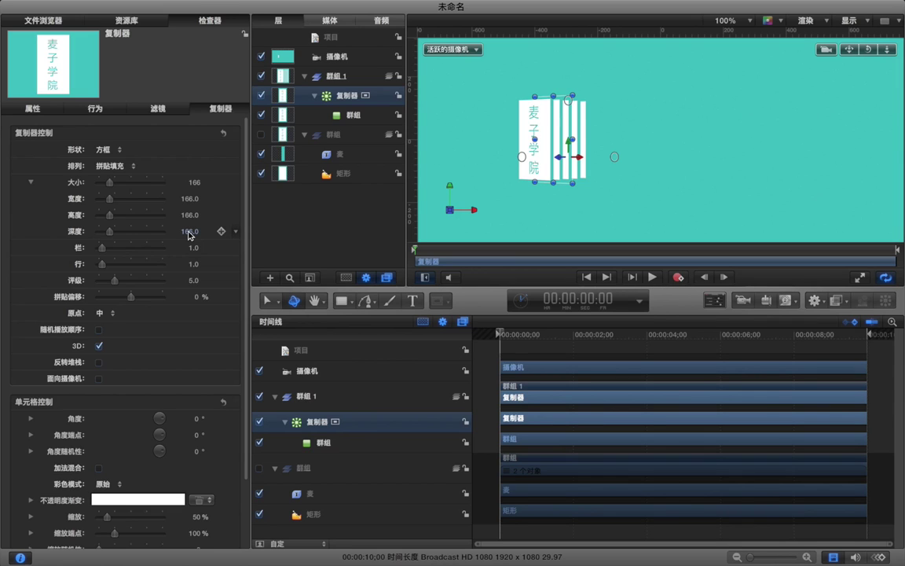
left_click_drag(189, 234, 275, 234)
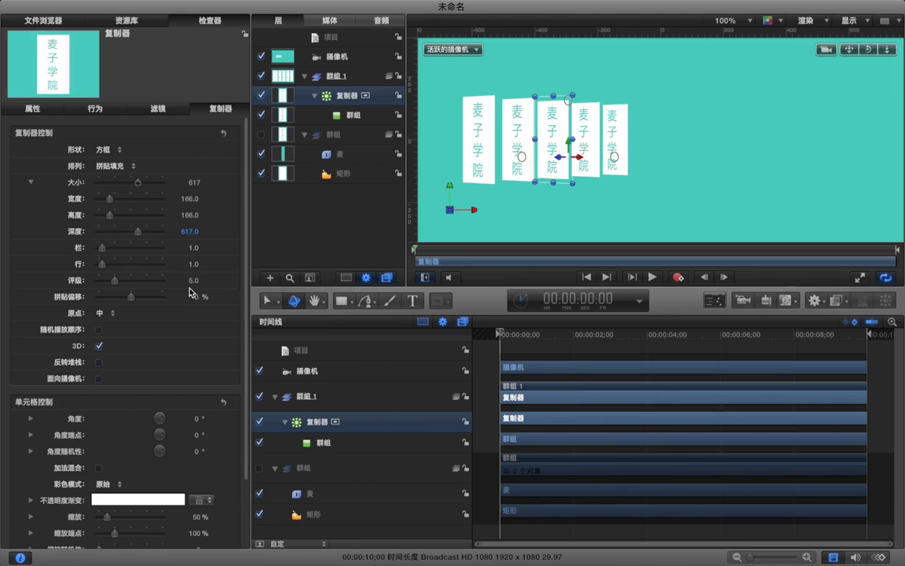
left_click_drag(192, 280, 220, 280)
left_click_drag(521, 157, 530, 158)
Set the outline width of the rectangle in the source group to 14
left_click(362, 173)
left_click(189, 334)
left_click_drag(192, 333, 183, 333)
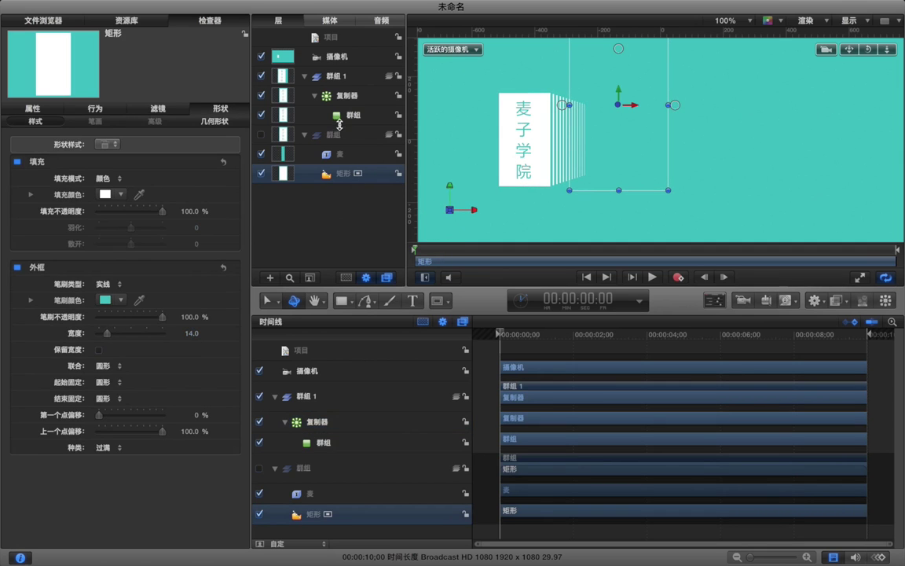
Collapse the hidden source group and shift 群组 1 toward the canvas center, to an X position of about 215.6 px
left_click(306, 135)
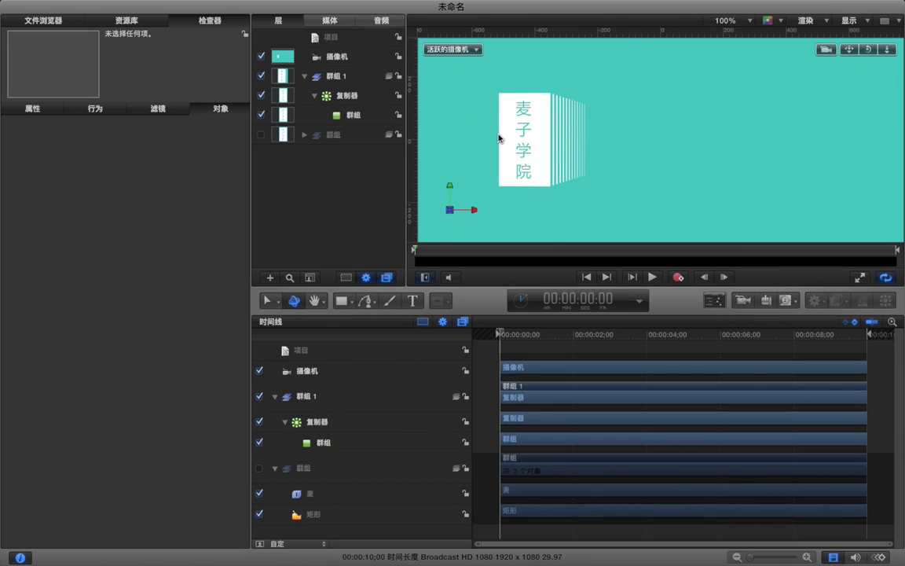
key("super+minus")
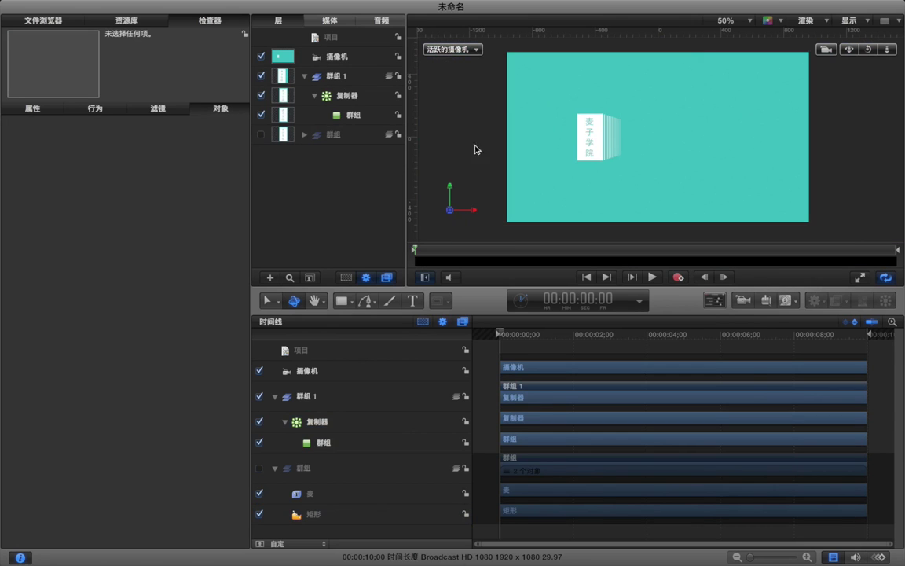
left_click(343, 79)
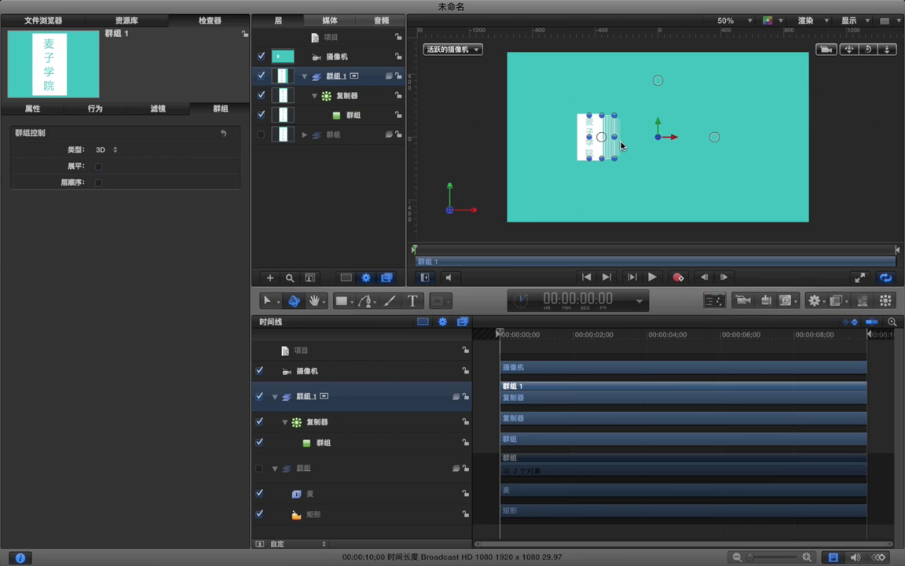
mouse_move(673, 141)
left_mouse_down()
mouse_move(702, 144)
mouse_move(690, 143)
left_mouse_up()
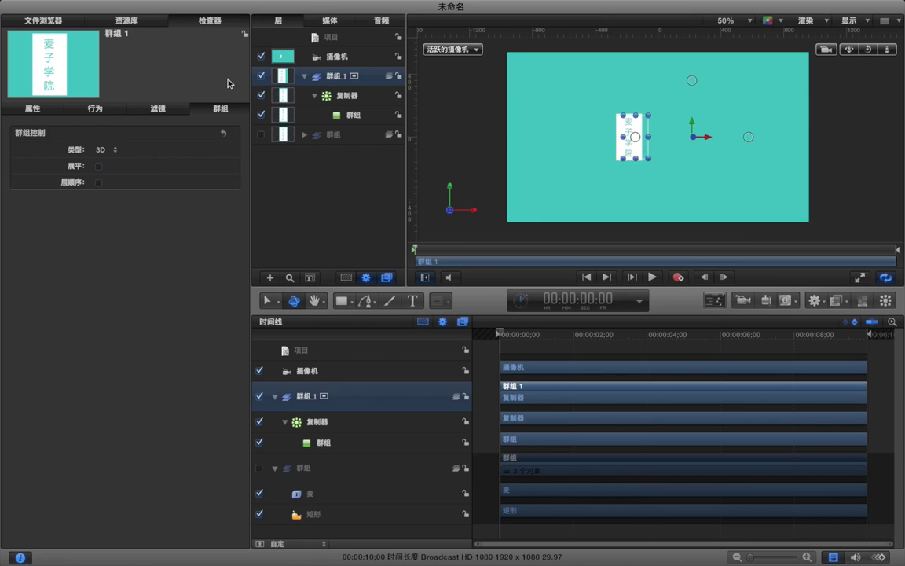
Expand the rotation axes of 群组 1 and rotate it about the Y axis to about -5.7°
left_click(36, 109)
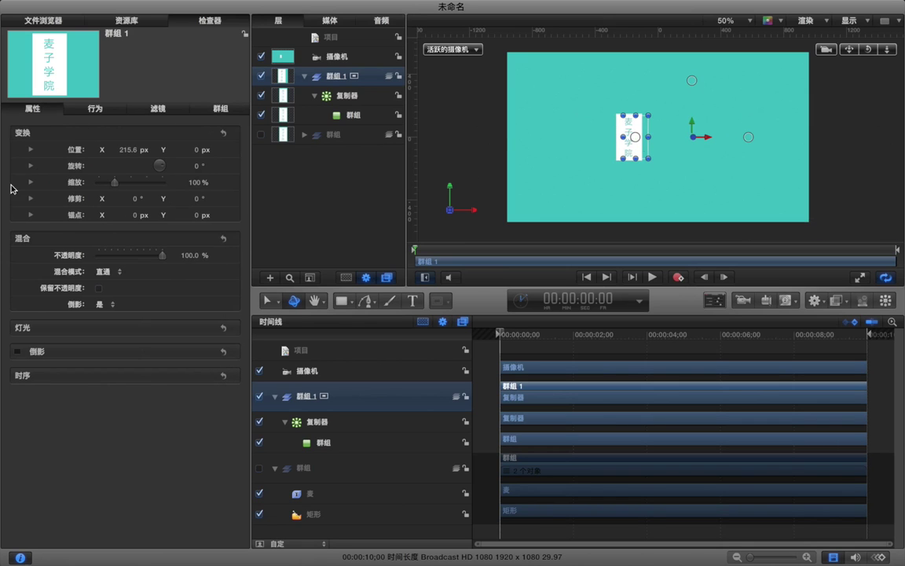
left_click(30, 166)
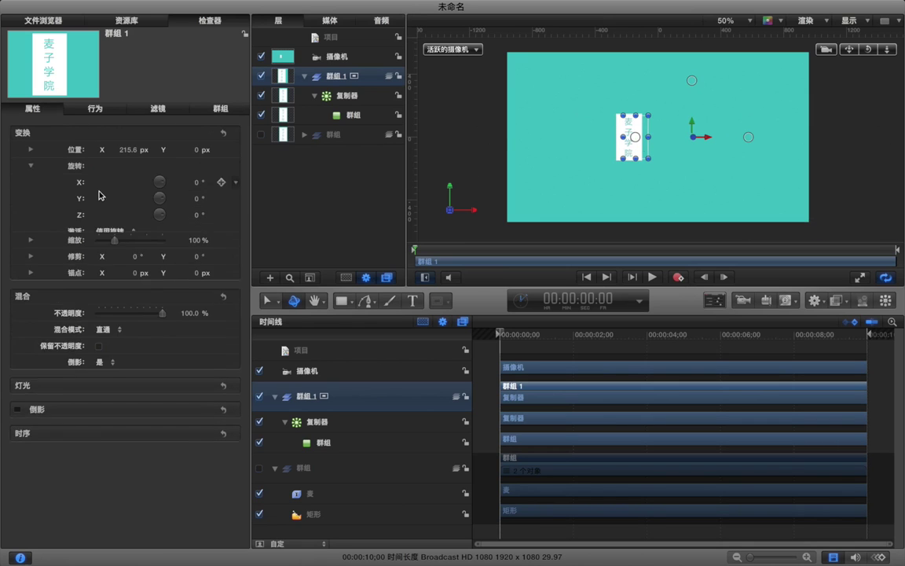
left_click(349, 100)
left_click(191, 198)
key("Return")
Duplicate 群组 1 and place the copy in the right half of the canvas, at an X position of about 575.8 px
left_click(315, 78)
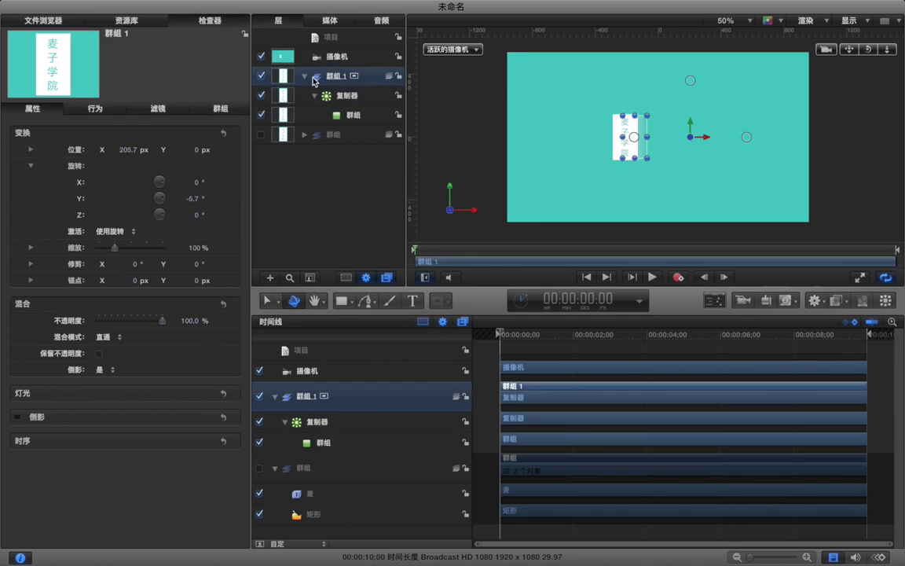
key("super+d")
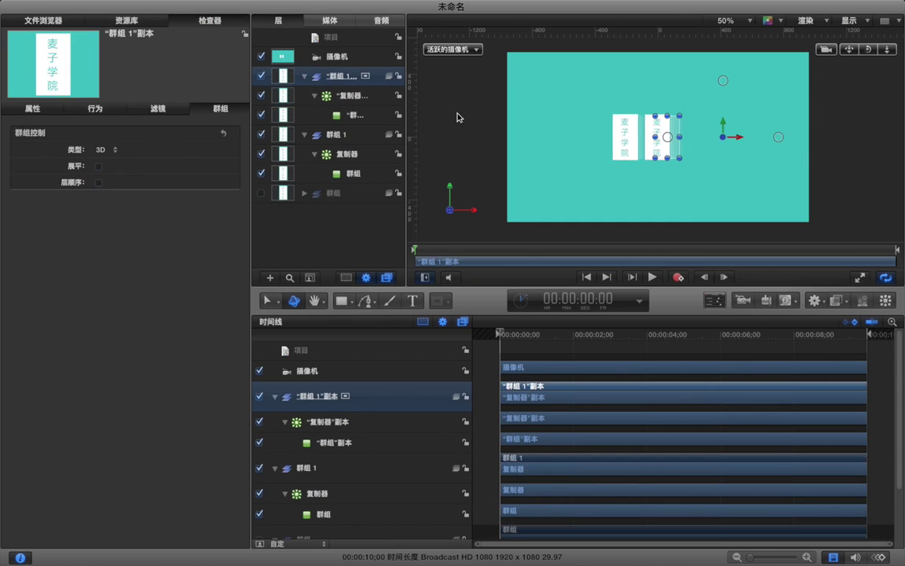
left_click_drag(739, 137, 774, 140)
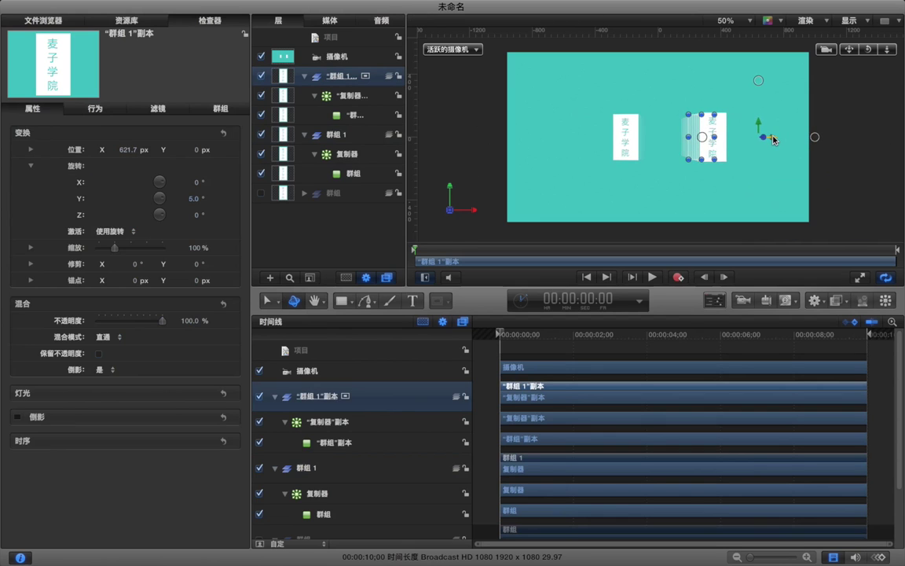
key("super+equal")
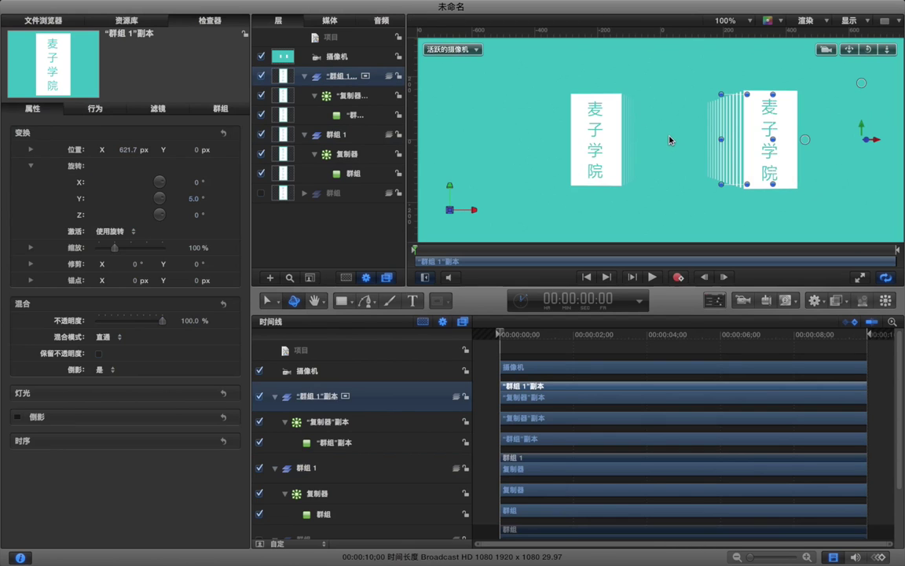
left_click_drag(875, 143, 804, 145)
Set the copied group's Y rotation to 3.0° and its Z position to 0 px
left_click_drag(194, 198, 53, 148)
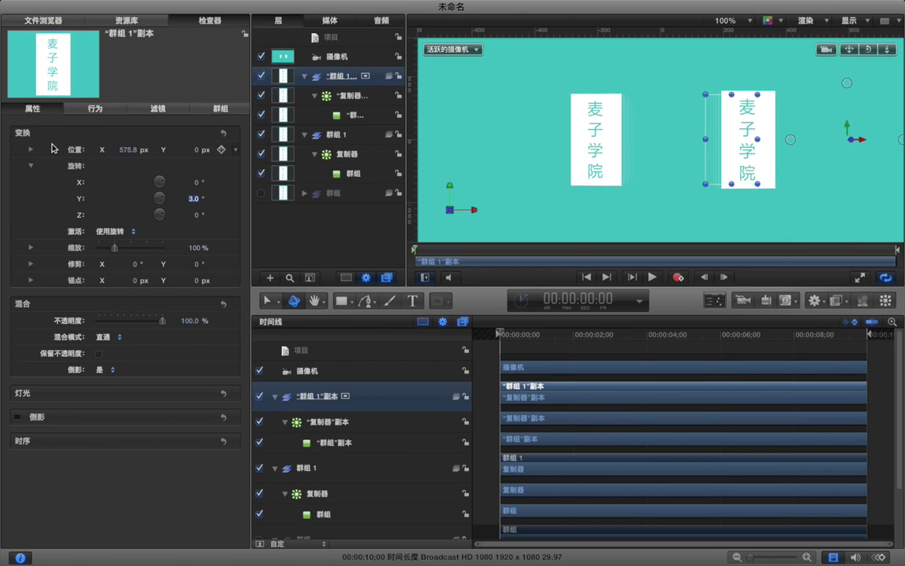
left_click(30, 149)
left_click_drag(195, 198, 190, 191)
type("0")
key("Return")
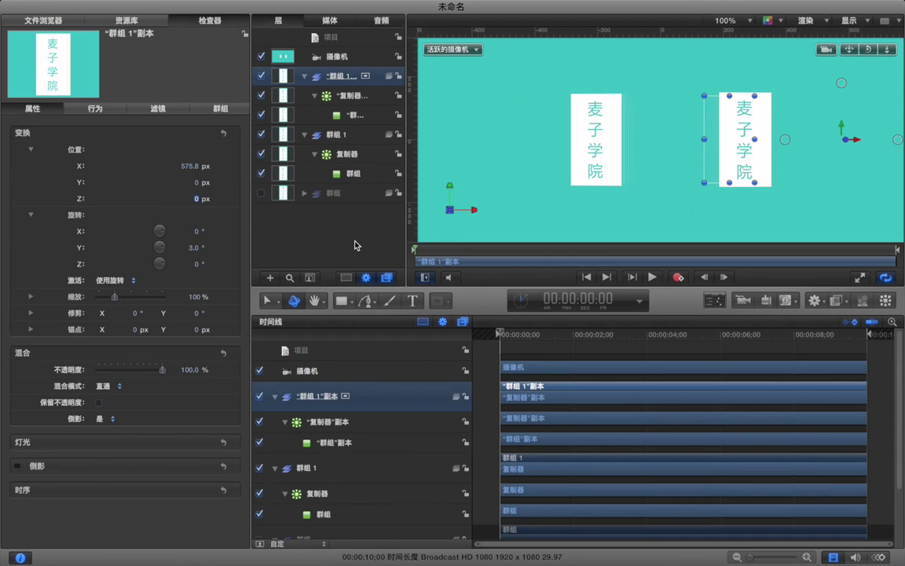
left_click(319, 216)
key("super+minus")
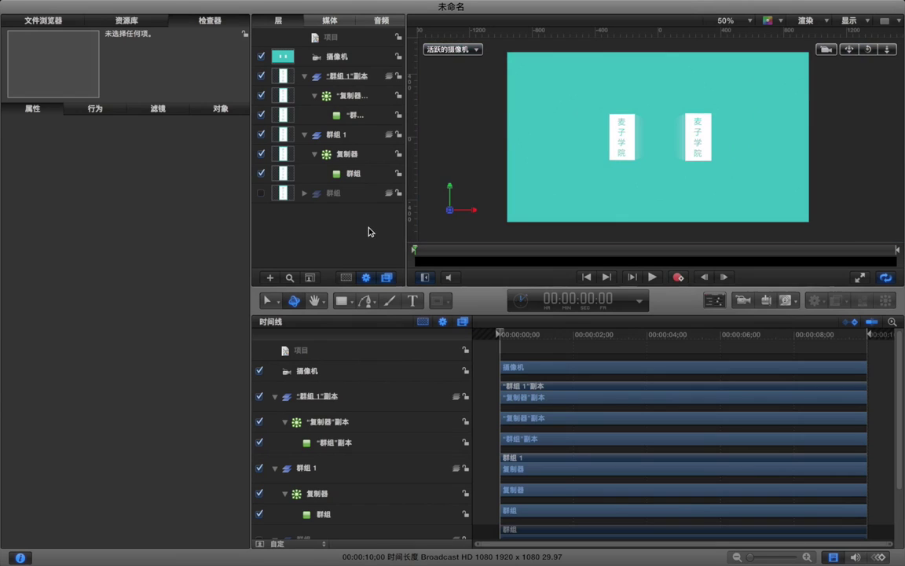
Collapse 群组 1 and its copy in the layer list, then duplicate both groups together
left_click(304, 76)
left_click(304, 96)
left_click(328, 79)
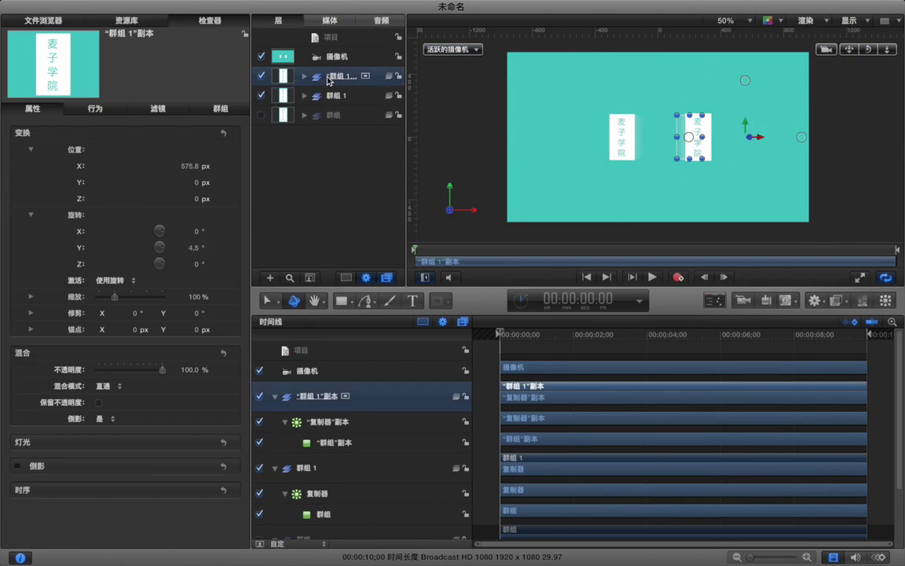
left_click(318, 96, "shift")
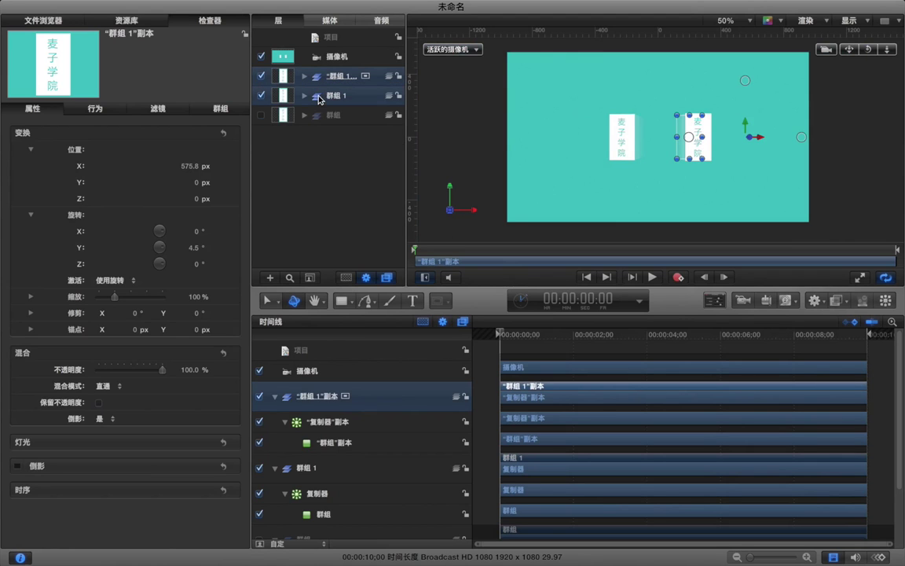
mouse_move(320, 79)
left_mouse_down()
mouse_move(304, 75)
mouse_move(308, 81)
left_mouse_up()
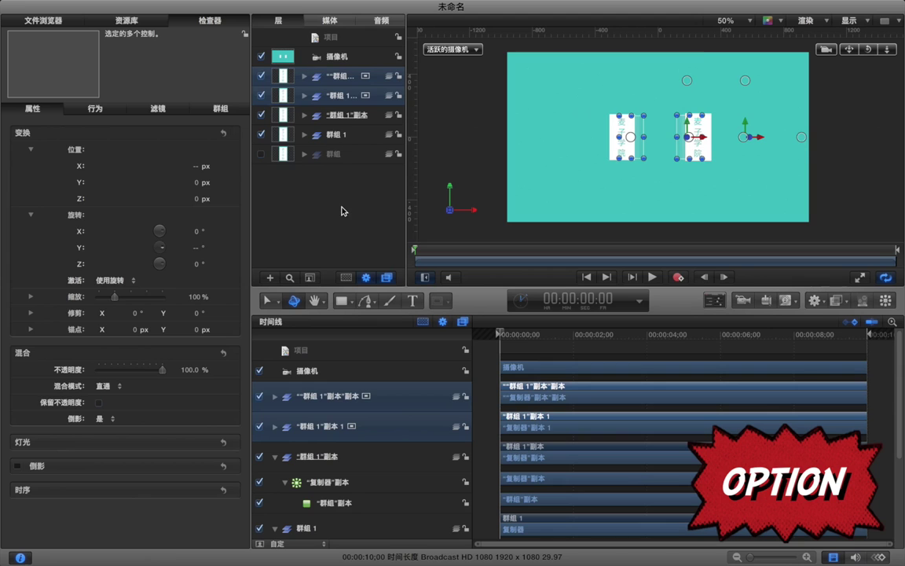
left_click(342, 210)
Move the new copy of 群组 1 left to an X position of about -66.8 px and set its Y rotation to 0°
left_click(298, 91)
left_click_drag(705, 139, 662, 139)
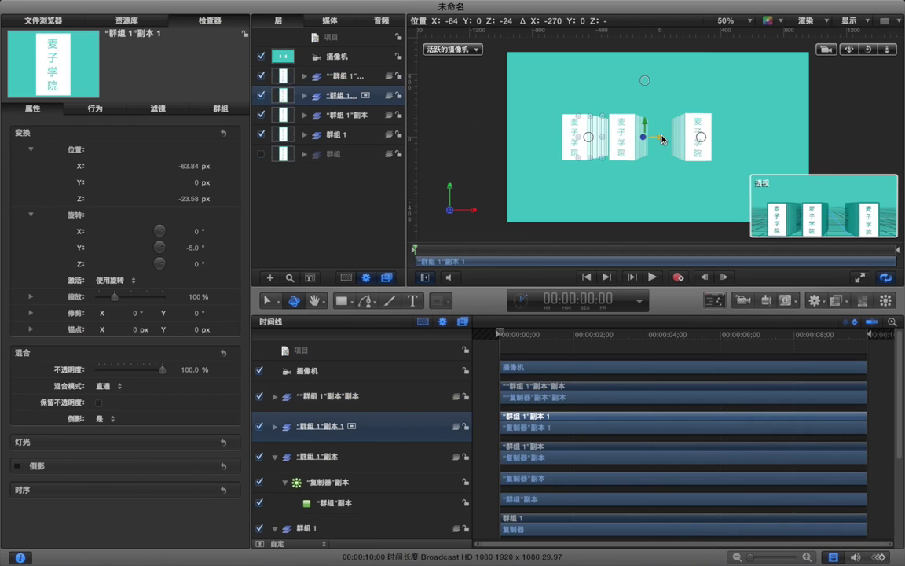
left_click_drag(663, 139, 661, 138)
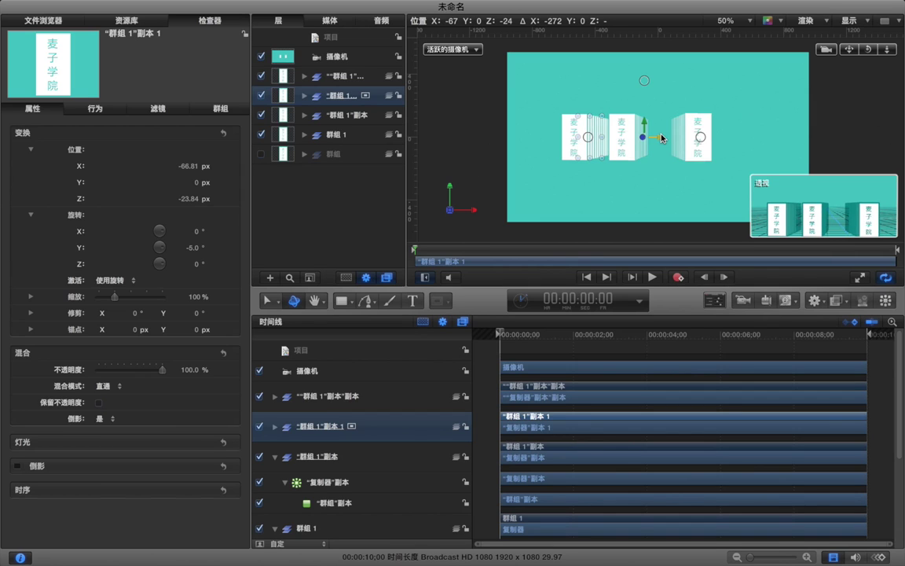
left_click_drag(661, 139, 661, 138)
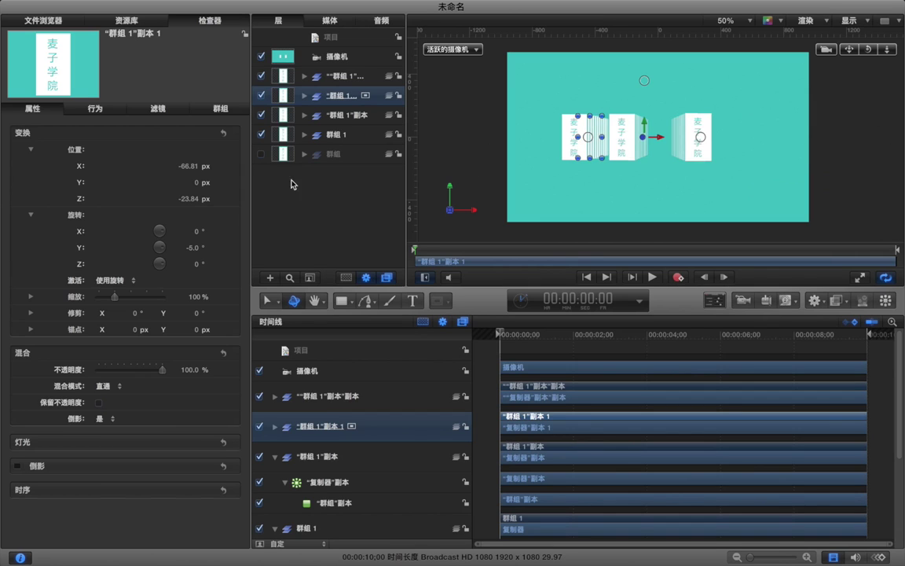
left_click(195, 248)
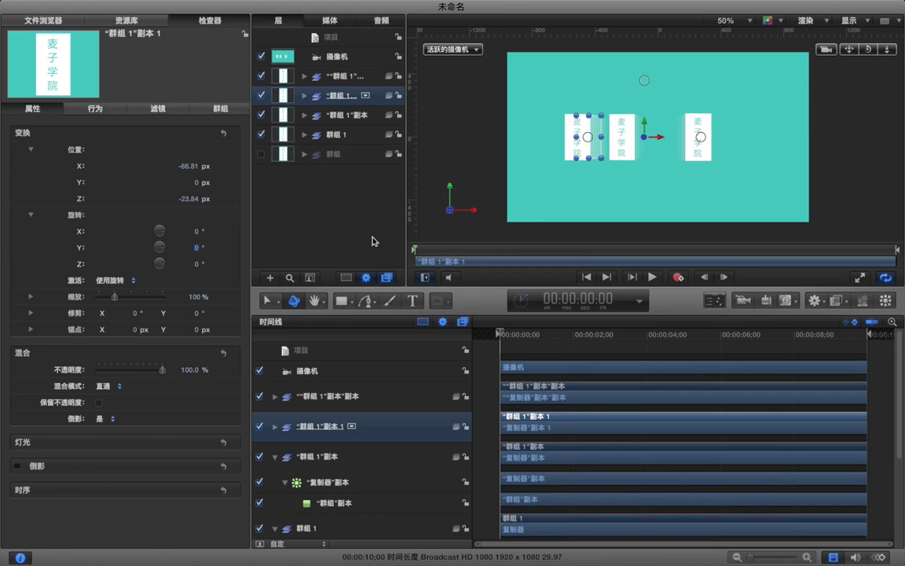
Move the new copy of the right-hand group outward to an X position of about 820.5 px and set its Y rotation to 0°
left_click(336, 78)
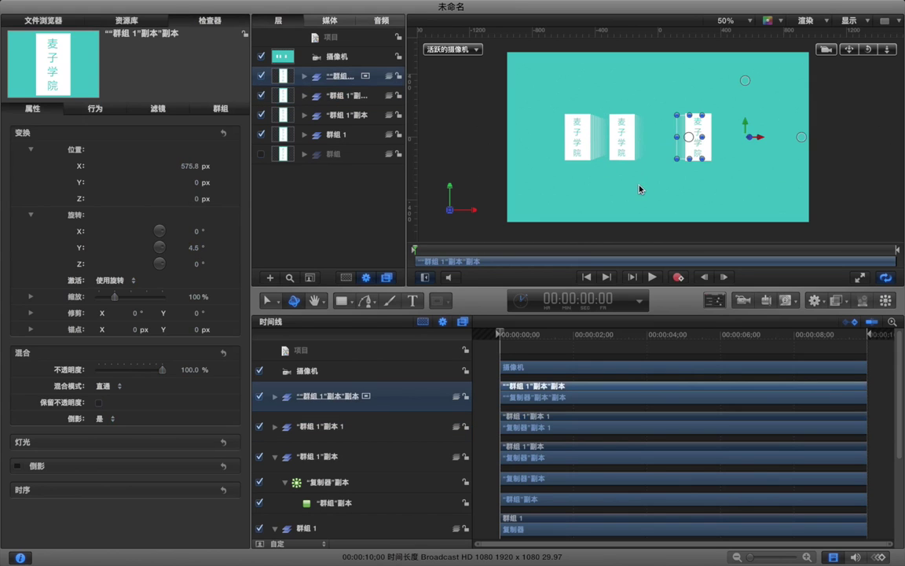
left_click_drag(762, 136, 799, 137)
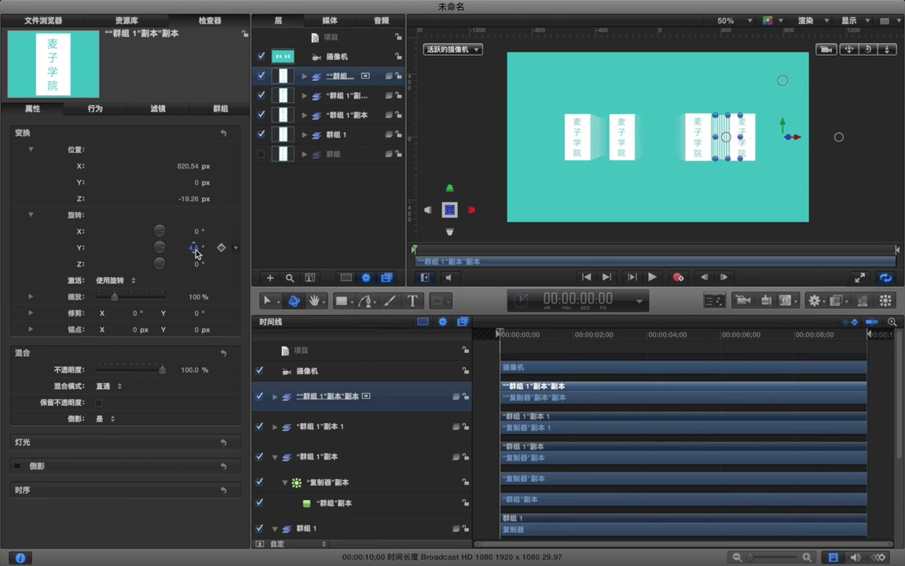
left_click(195, 247)
type("0")
key("Return")
left_click(350, 205)
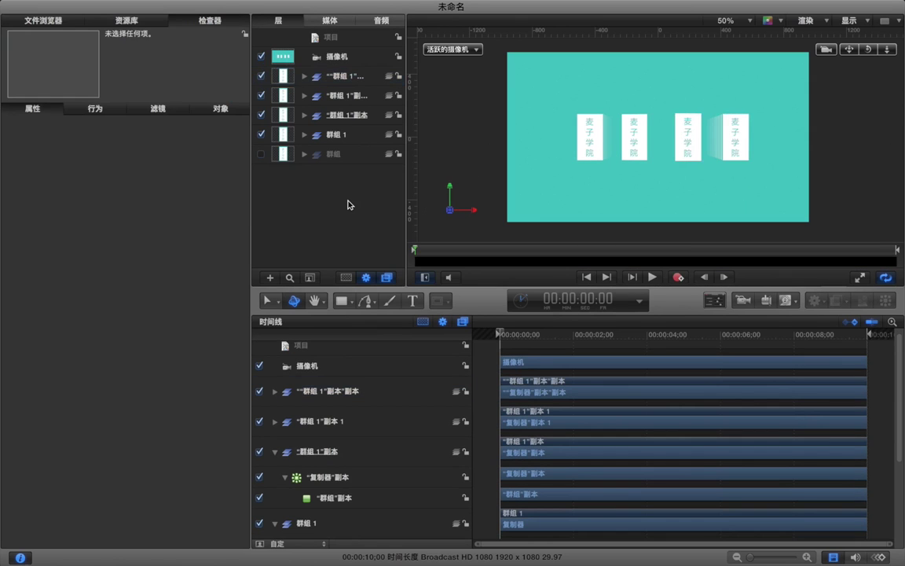
Duplicate the two outermost card groups together
mouse_move(460, 217)
left_click(343, 118)
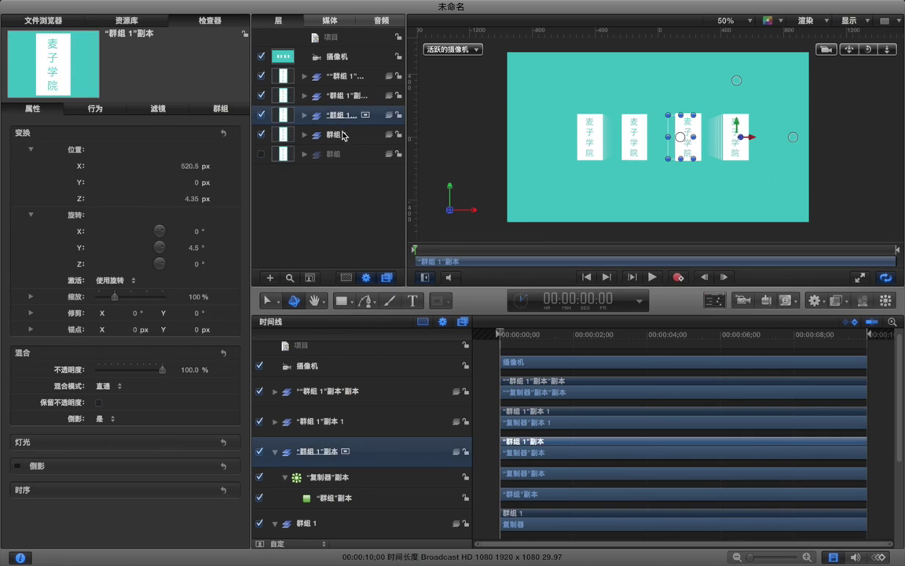
left_click(335, 126, "shift")
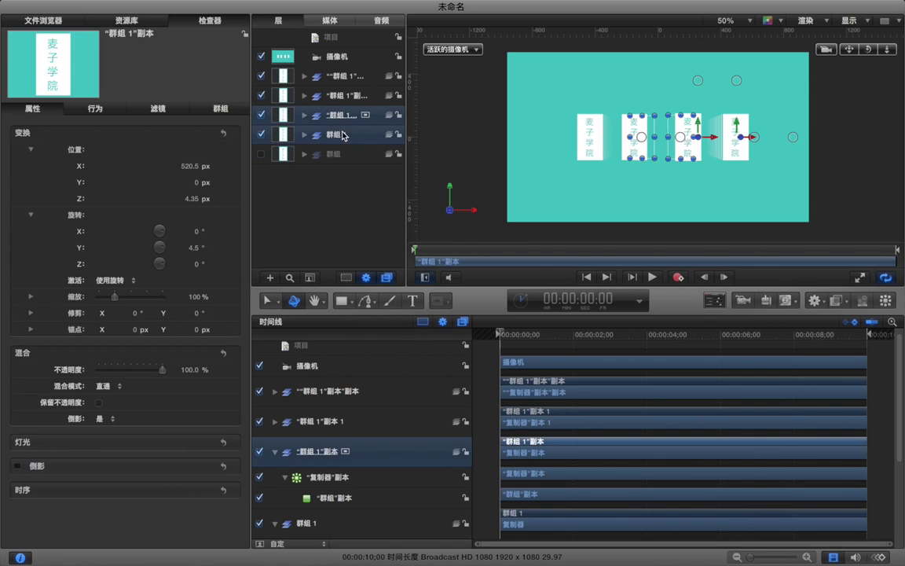
left_click(336, 76)
left_click(336, 91, "shift")
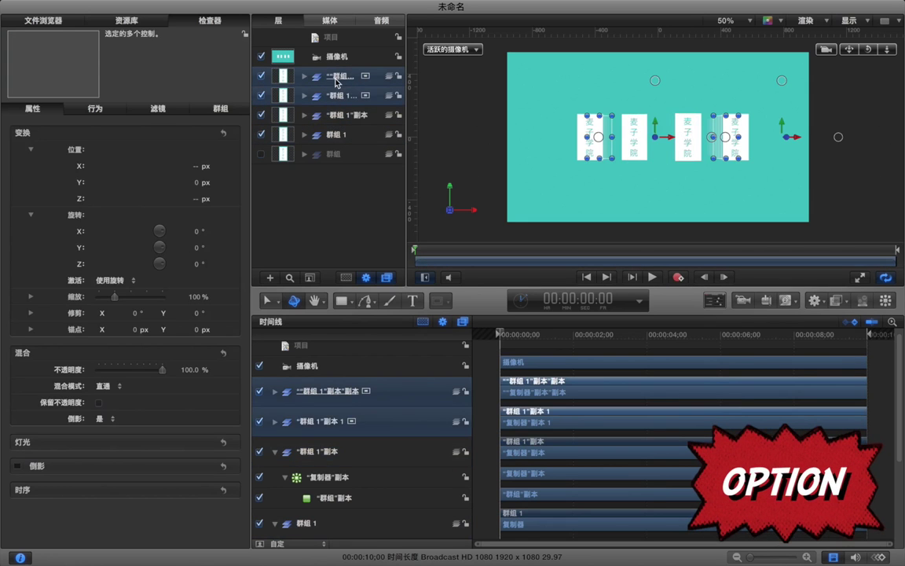
left_click_drag(336, 81, 338, 82)
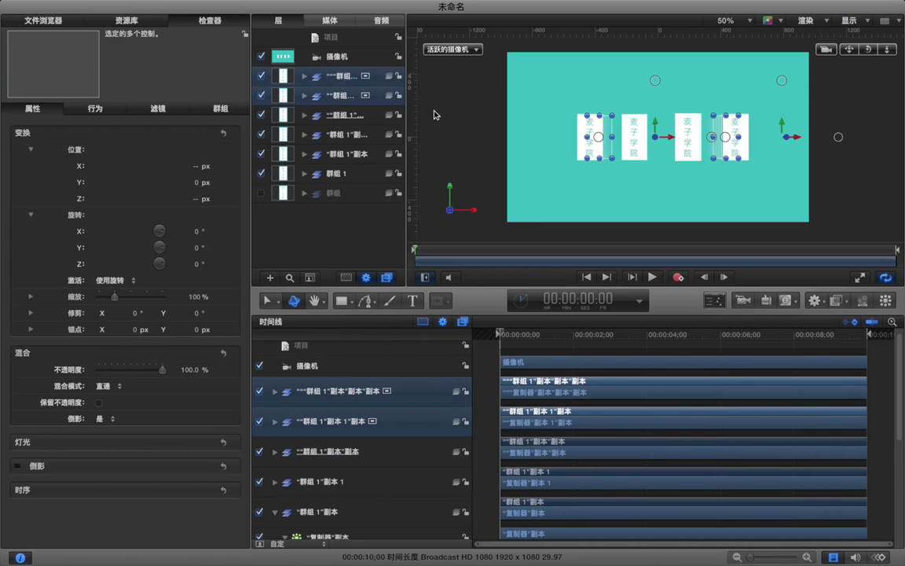
Spread the two new copies outward, the left one to about X -264.4 px and the right one to about X 1101.8 px
left_click(326, 96)
left_click_drag(669, 138, 630, 140)
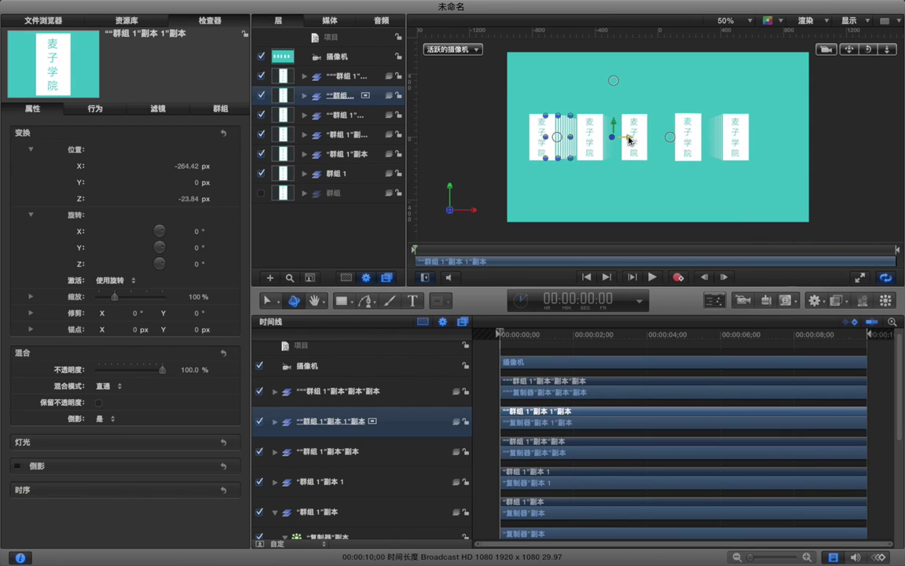
left_click(339, 80)
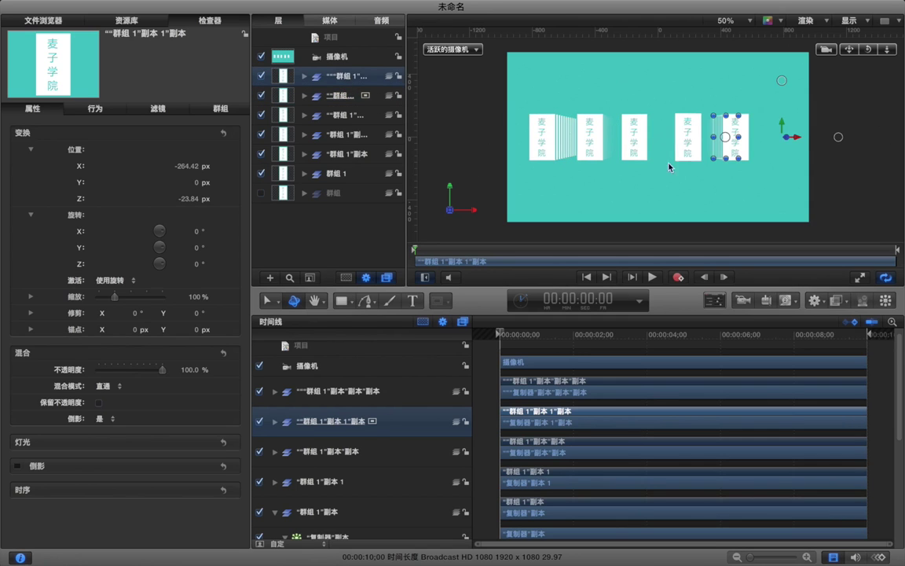
left_click_drag(801, 140, 842, 139)
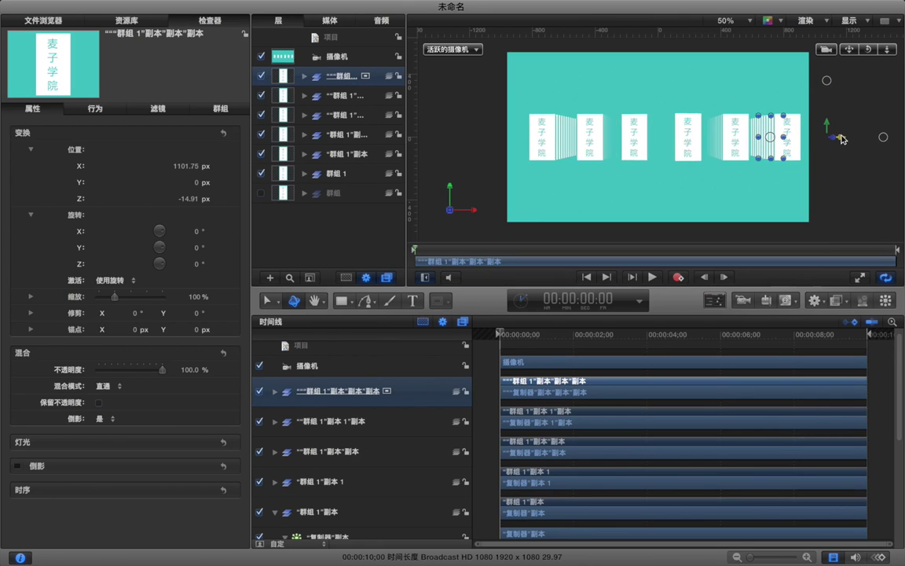
left_click(325, 213)
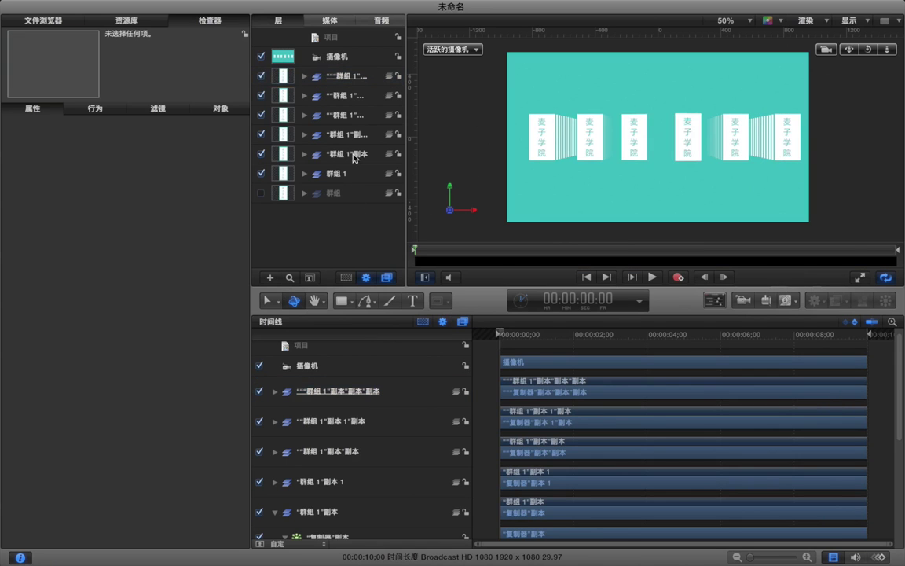
Set the Z position of all six card groups to 0 px together
left_click(316, 173)
left_click(346, 75, "shift")
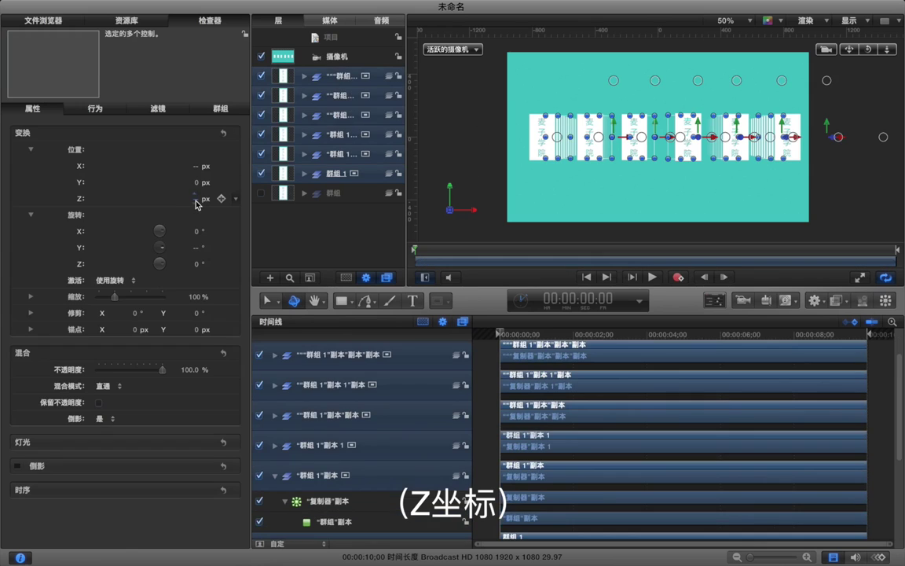
left_click(196, 199)
type("0")
key("Return")
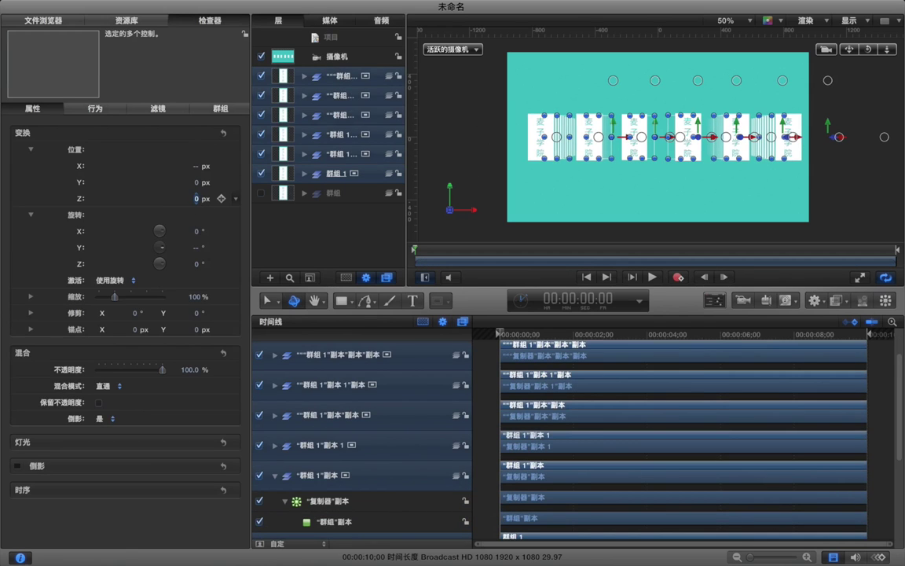
left_click(350, 228)
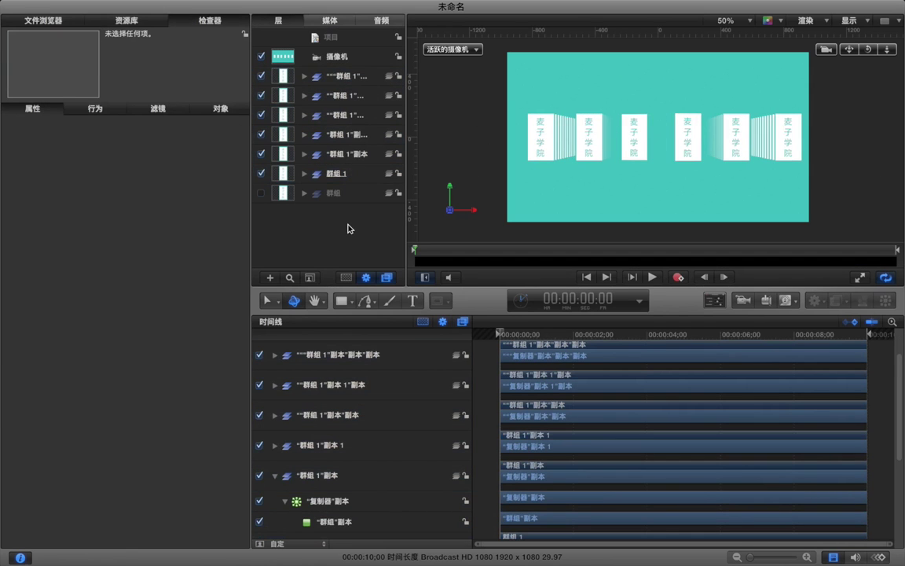
Add a position keyframe to the camera at the start of the timeline
left_click(346, 57)
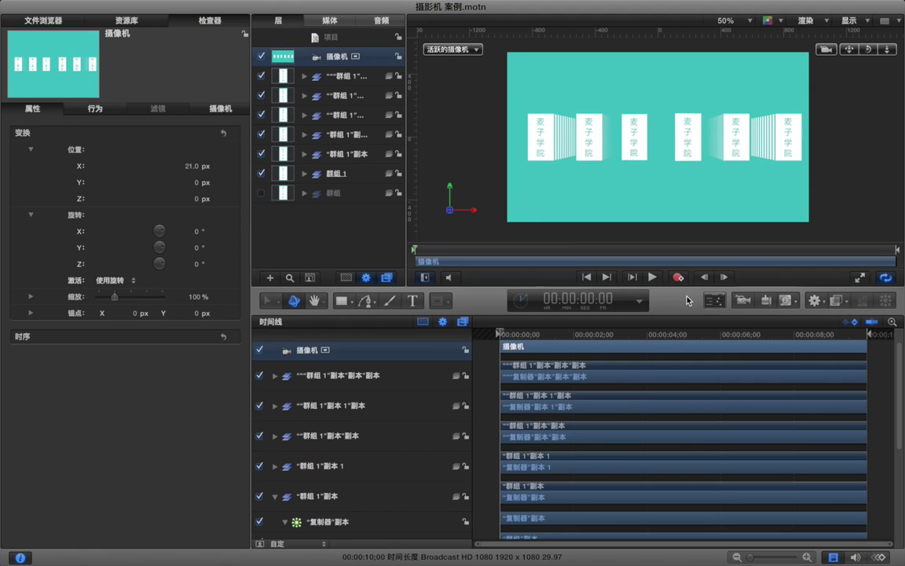
left_click_drag(688, 300, 684, 290)
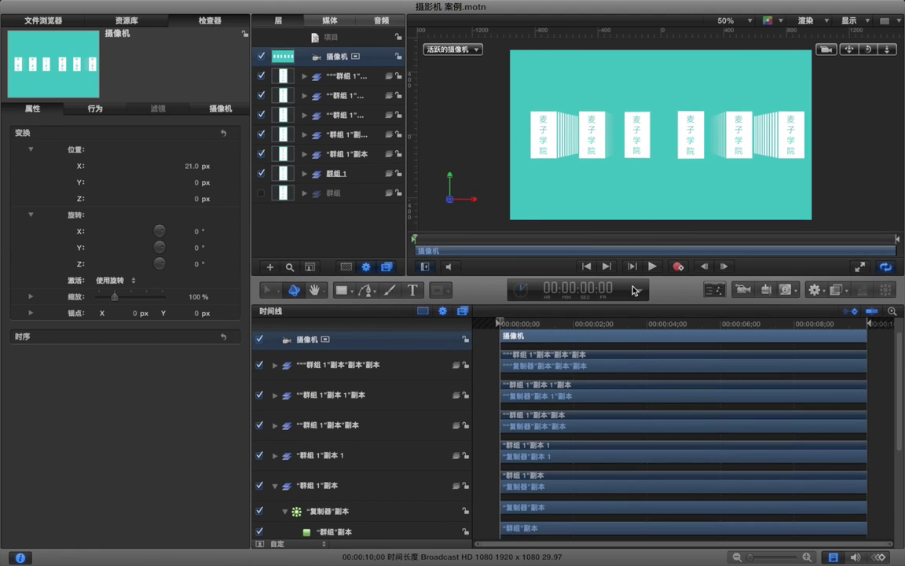
scroll(479, 313, "up", 1)
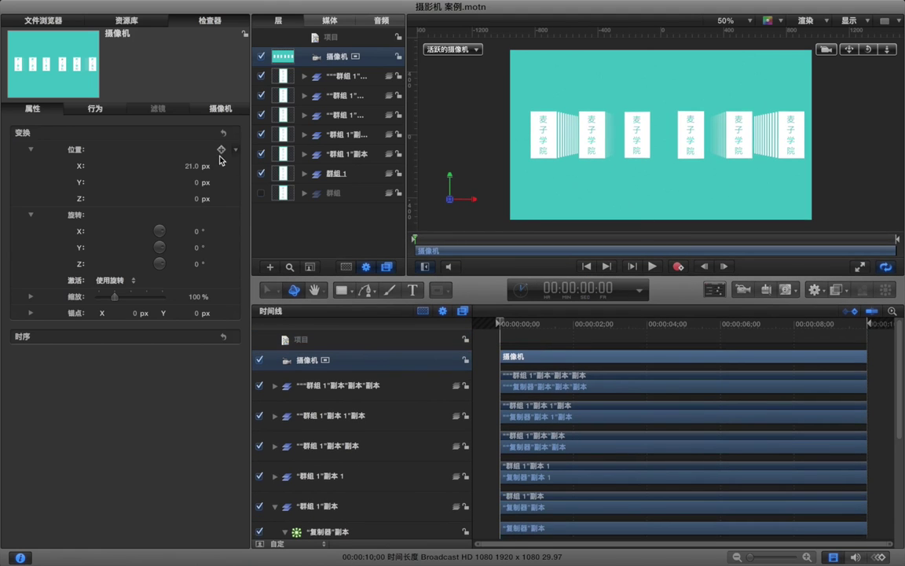
left_click(222, 150)
Switch the time display to frames and set the camera's Z position to about -2421 px at frame 24
left_click_drag(504, 325, 541, 327)
left_click(639, 290)
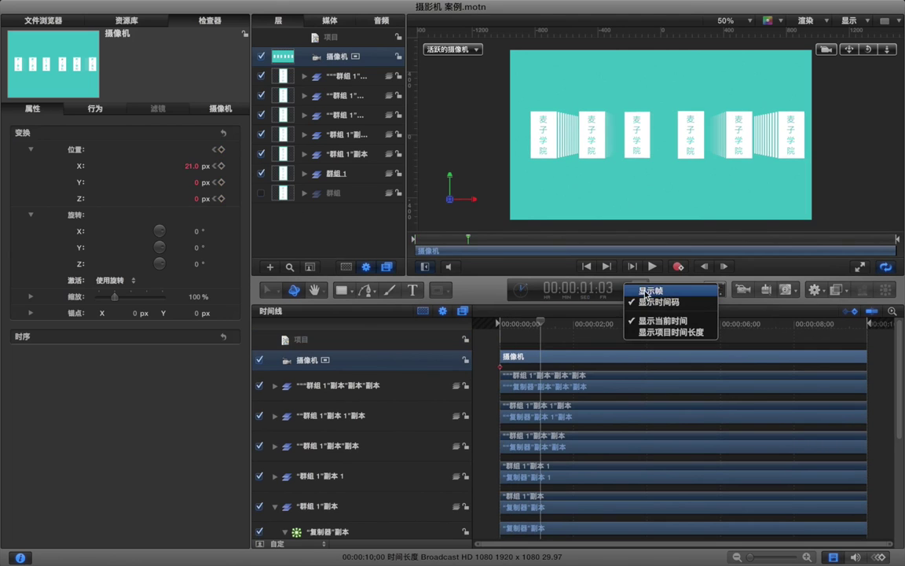
left_click(643, 270)
left_click_drag(542, 329, 529, 329)
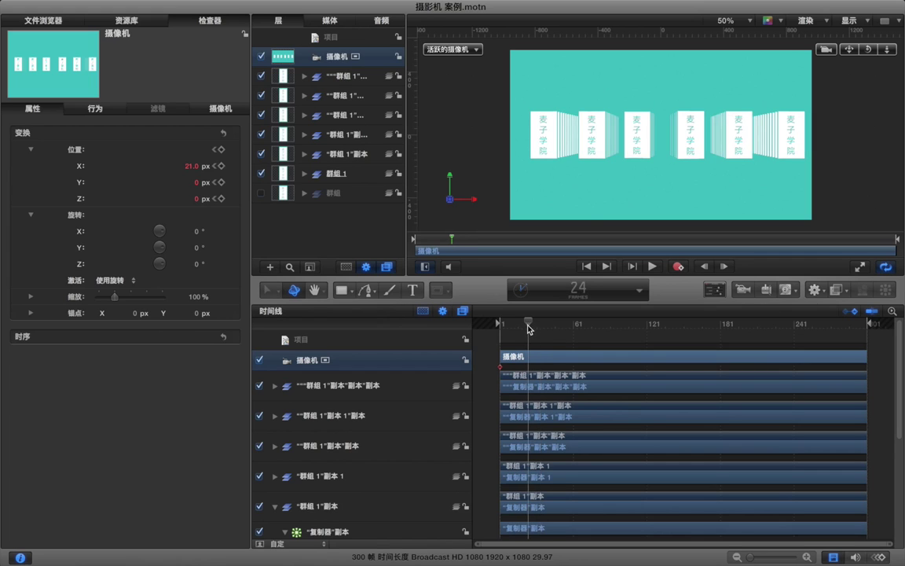
mouse_move(197, 201)
left_mouse_down()
mouse_move(175, 183)
mouse_move(179, 174)
mouse_move(196, 194)
mouse_move(170, 178)
mouse_move(184, 197)
left_mouse_up()
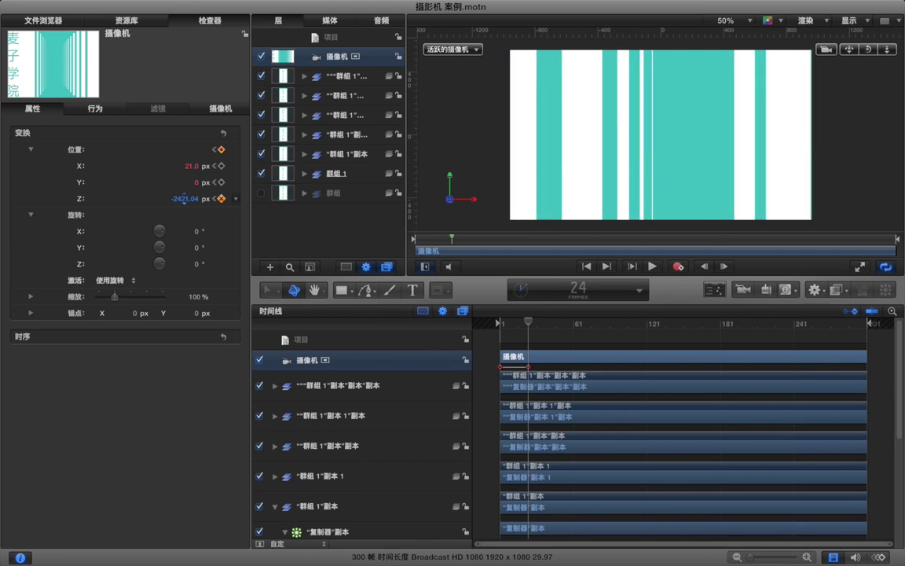
Preview the camera move and extend the play range and the camera's end keyframe to about frame 42
left_click(518, 334)
key("space")
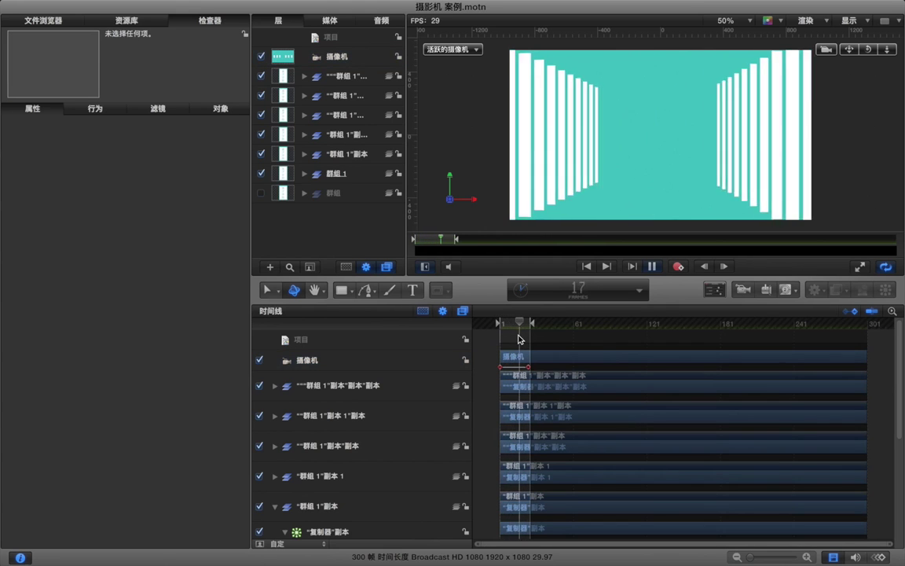
key("space")
left_click_drag(534, 325, 552, 325)
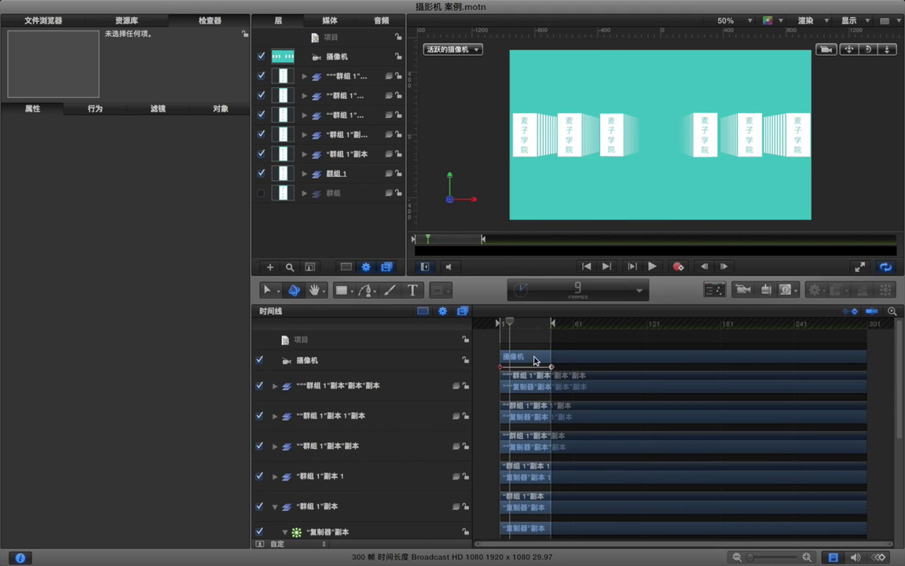
Ease both ends of the camera's Z position curve in the keyframe editor and play back the animation
left_click(555, 359)
left_click(874, 556)
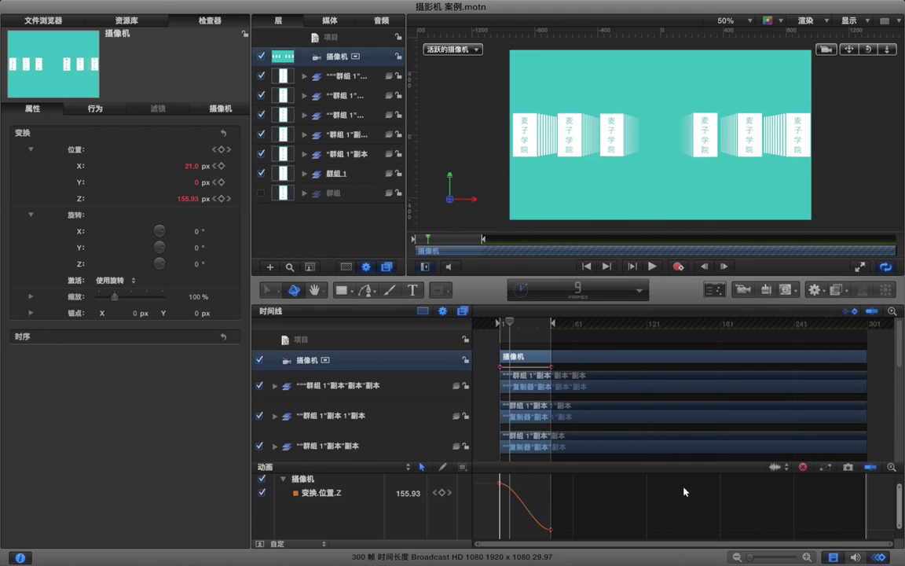
left_click_drag(552, 532, 519, 529)
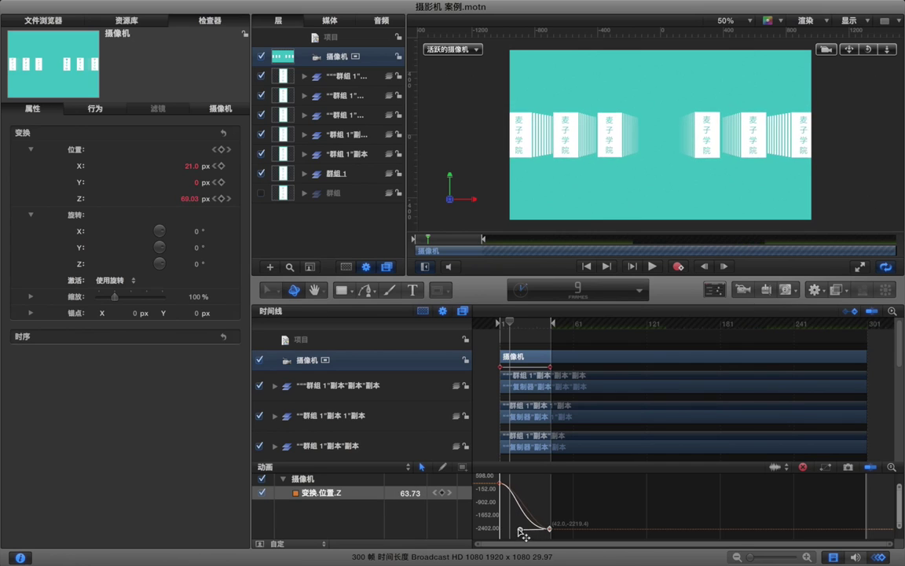
left_click_drag(503, 483, 540, 491)
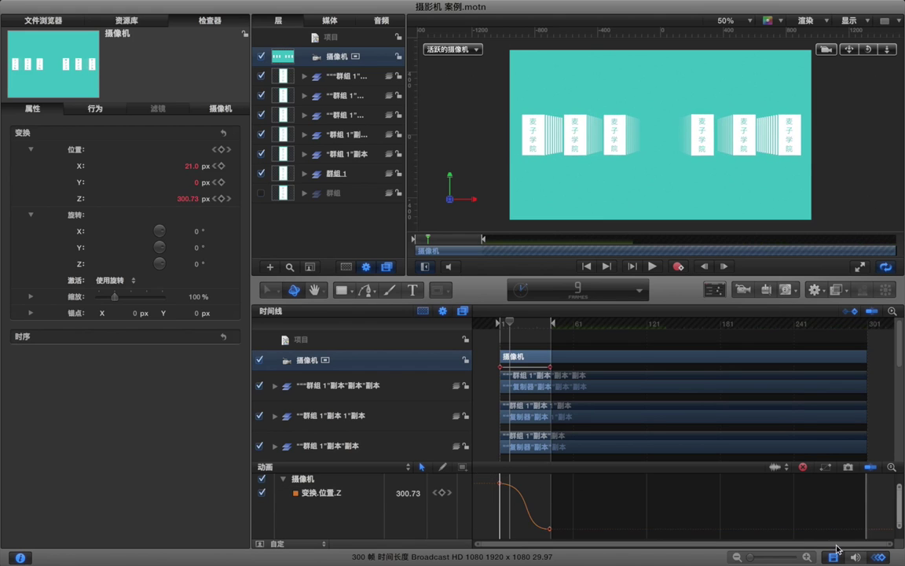
key("super+8")
left_click(891, 416)
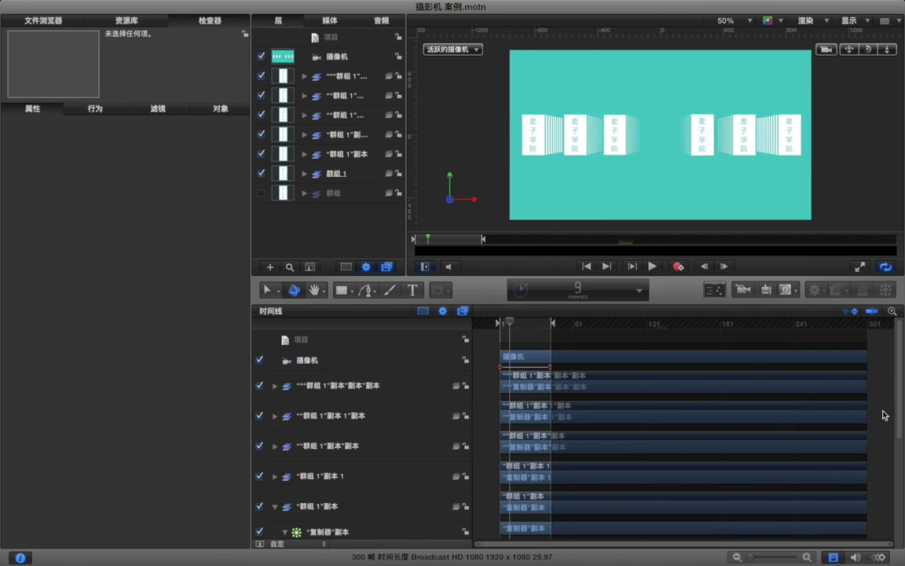
key("super+r")
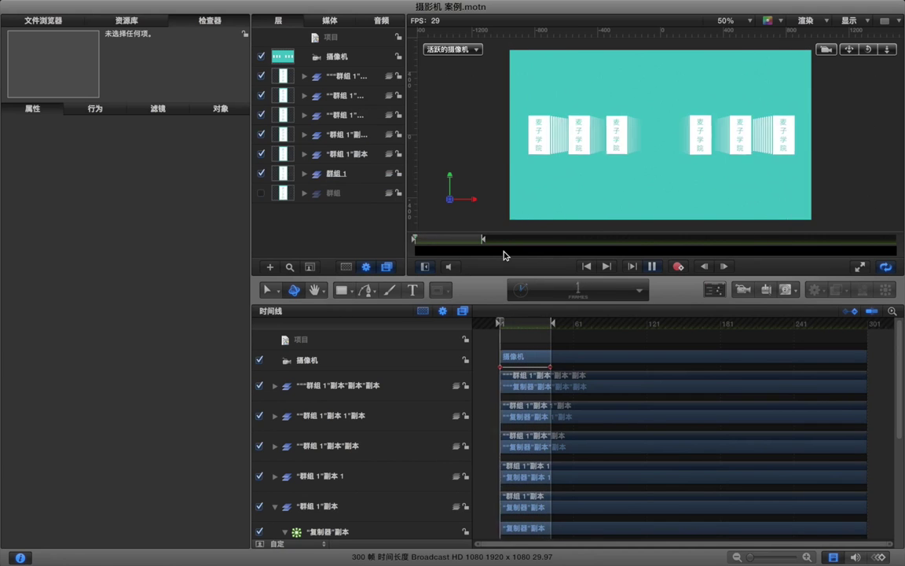
Add a new group and draw a white circle near the canvas centre at about X -14.3 px, Y 4.3 px at frame 42
key("super+shift+n")
left_click(343, 291)
left_click_drag(342, 292, 358, 327)
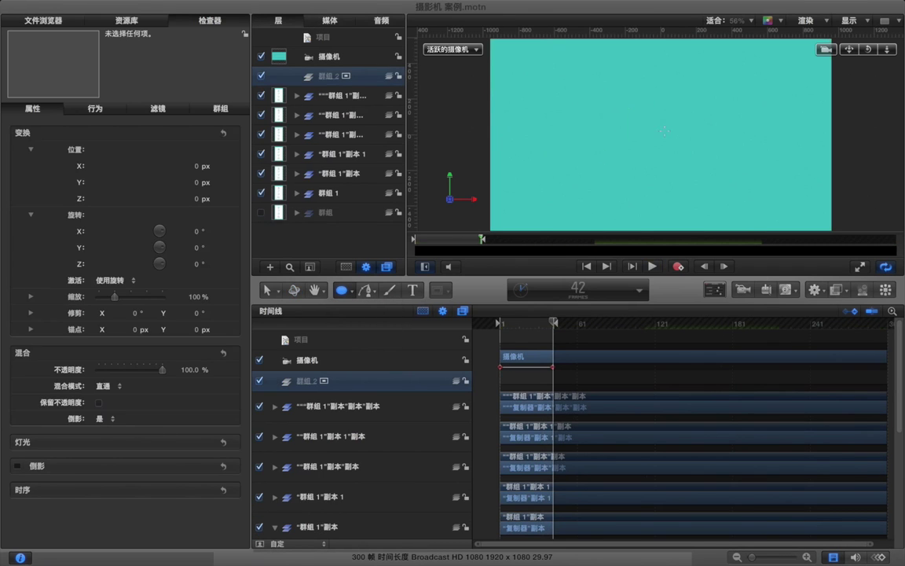
left_click_drag(629, 108, 681, 159)
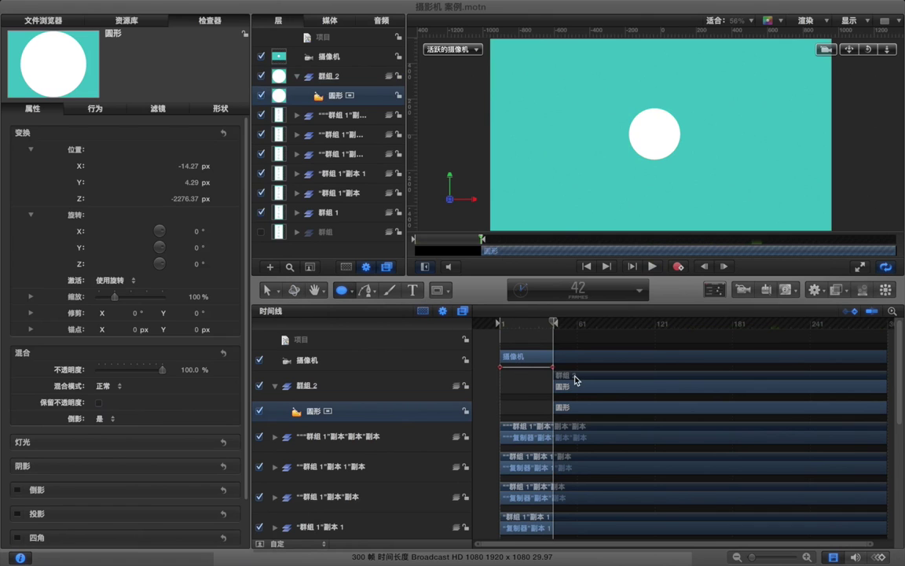
Shift 群组 2 in the timeline to start at frame 21 and play back the scene
left_click_drag(554, 323, 526, 327)
left_click(590, 340)
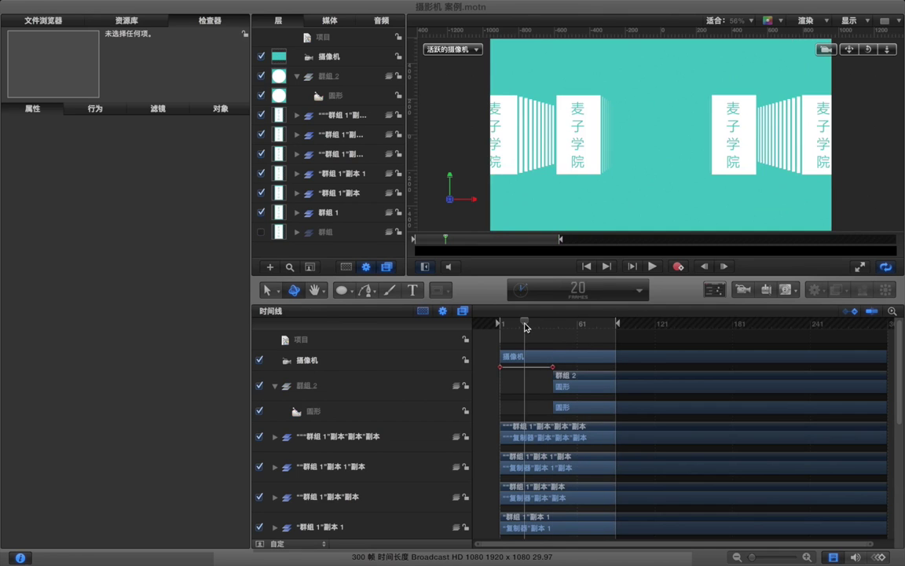
left_click_drag(560, 378, 533, 378)
left_click(547, 339)
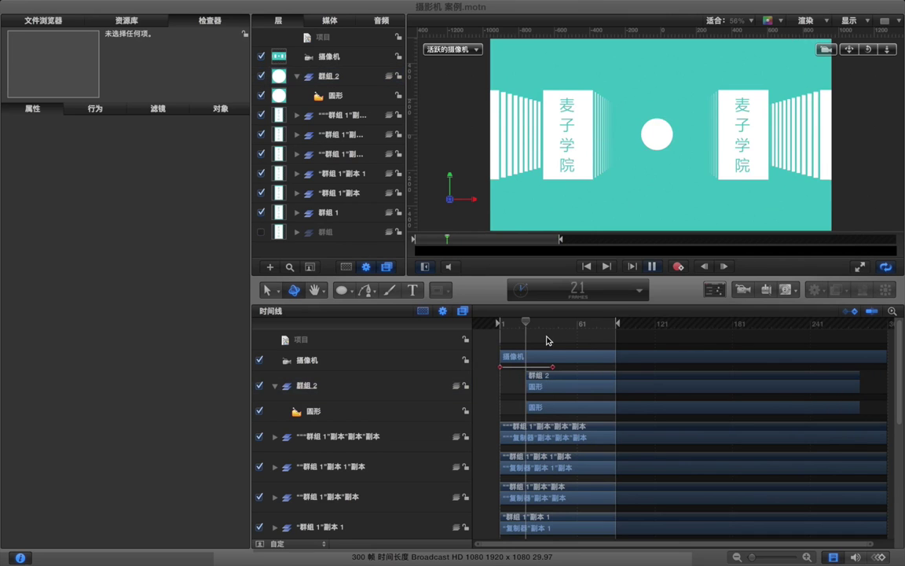
key("space")
key("space")
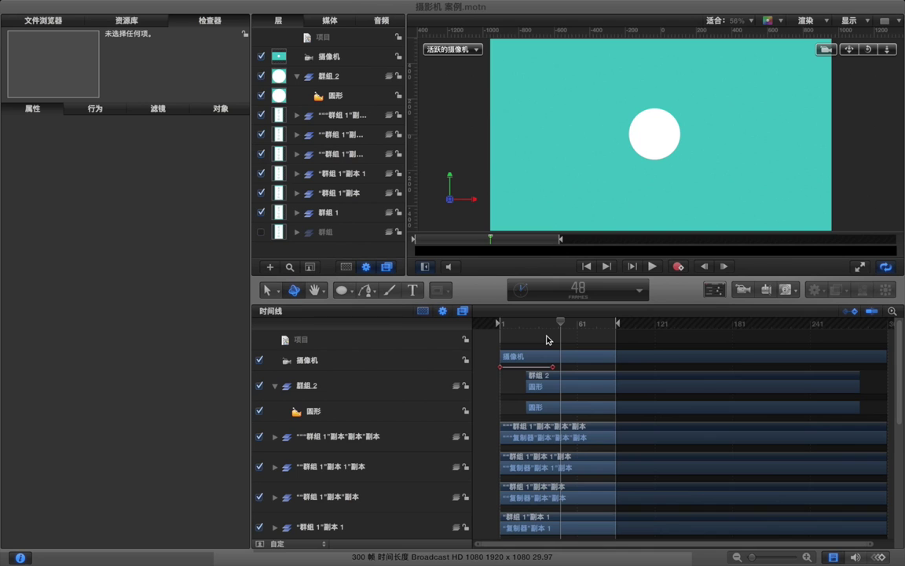
Add an image mask to the circle with the playhead at frame 30
left_click(537, 324)
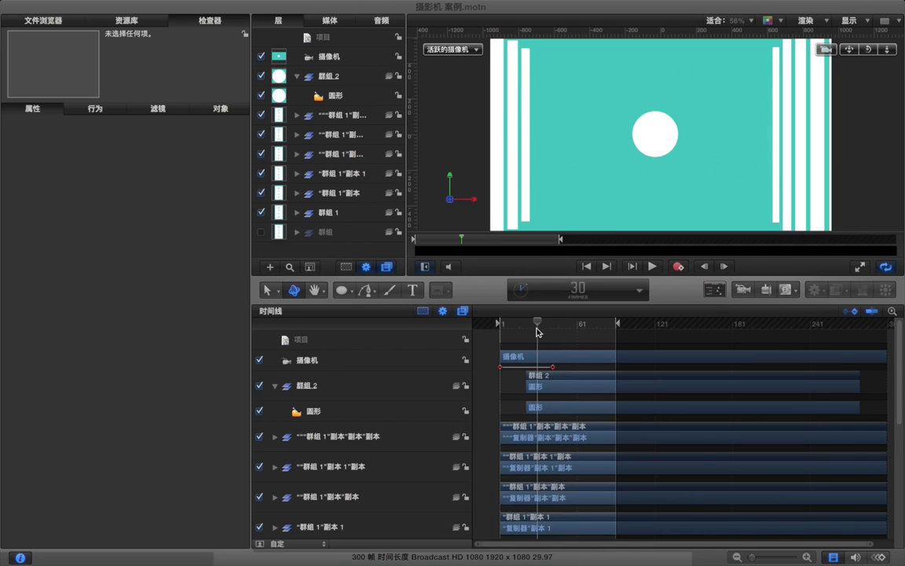
left_click(538, 408)
right_click(538, 408)
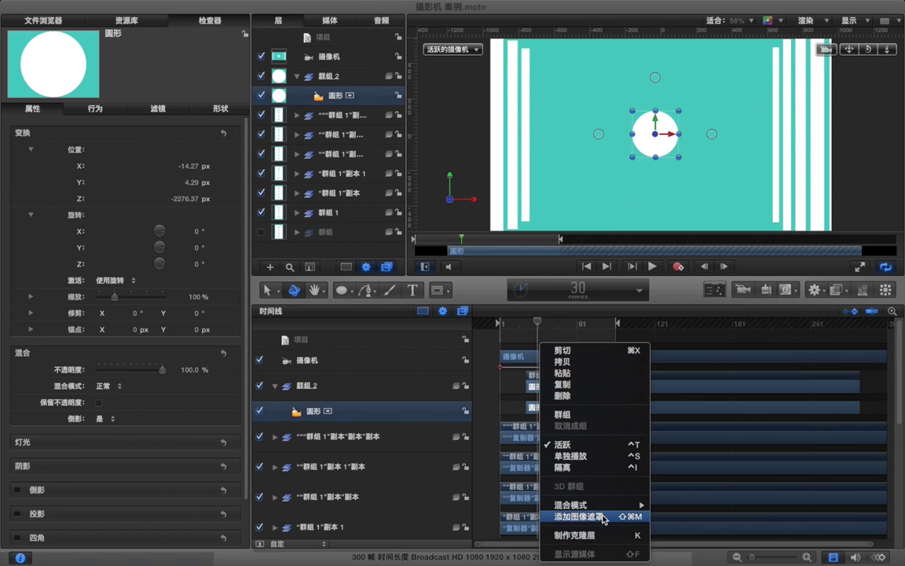
left_click(577, 345)
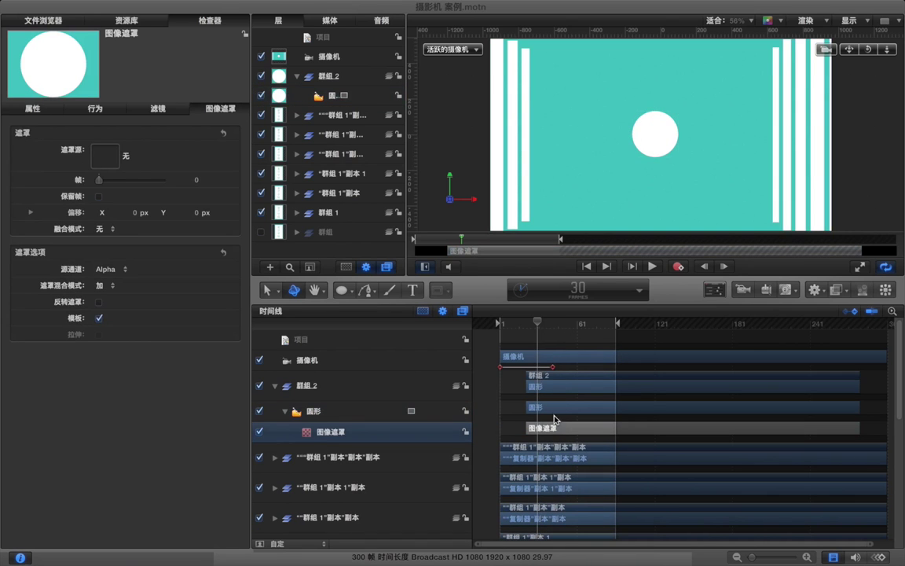
In a new group, draw a closed seven-point Bezier shape around the circle with a slit to its centre, starting at frame 21
left_click(352, 391)
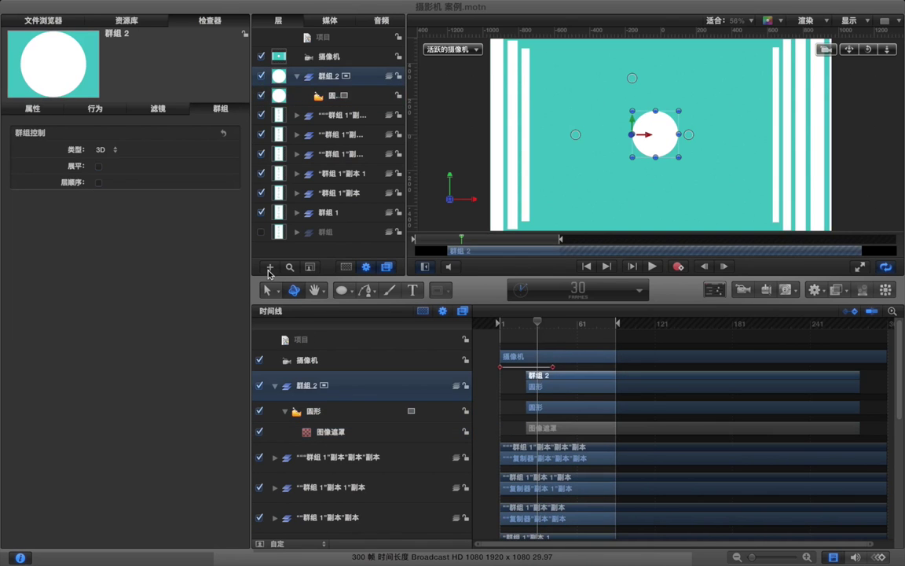
left_click(270, 267)
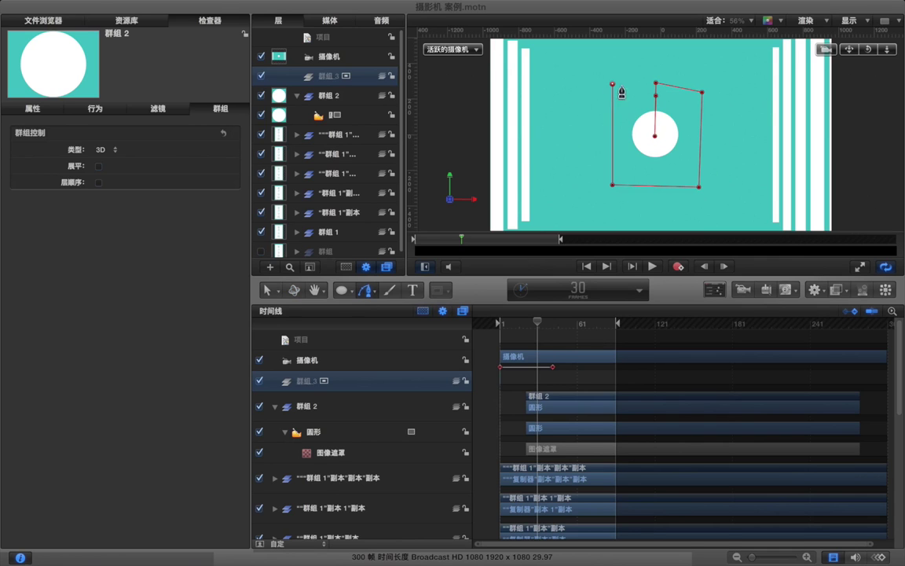
left_click(656, 95)
left_click(655, 135)
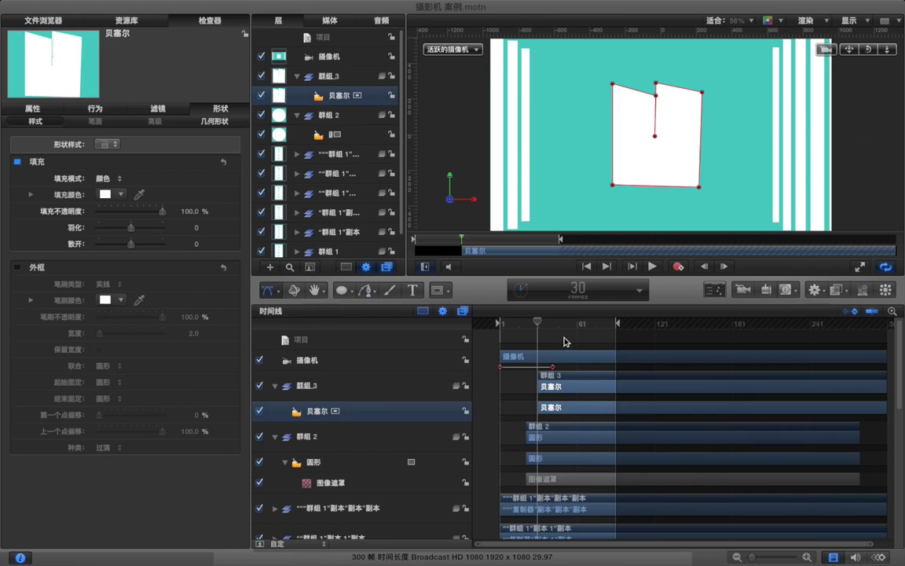
left_click_drag(555, 412, 543, 412)
Use the 贝塞尔 shape as the image mask's source and trim both the mask and the shape to end at about frame 50
left_click(567, 479)
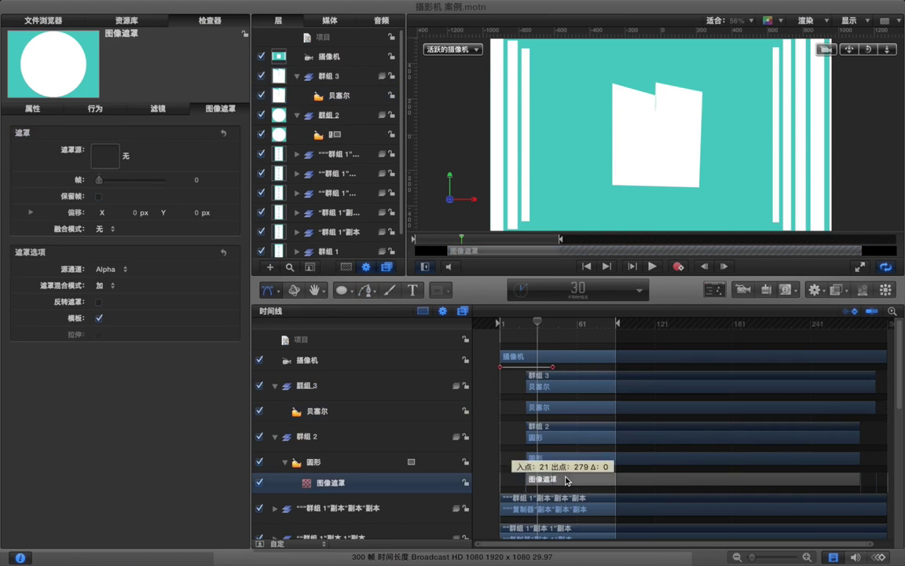
left_click_drag(345, 97, 104, 156)
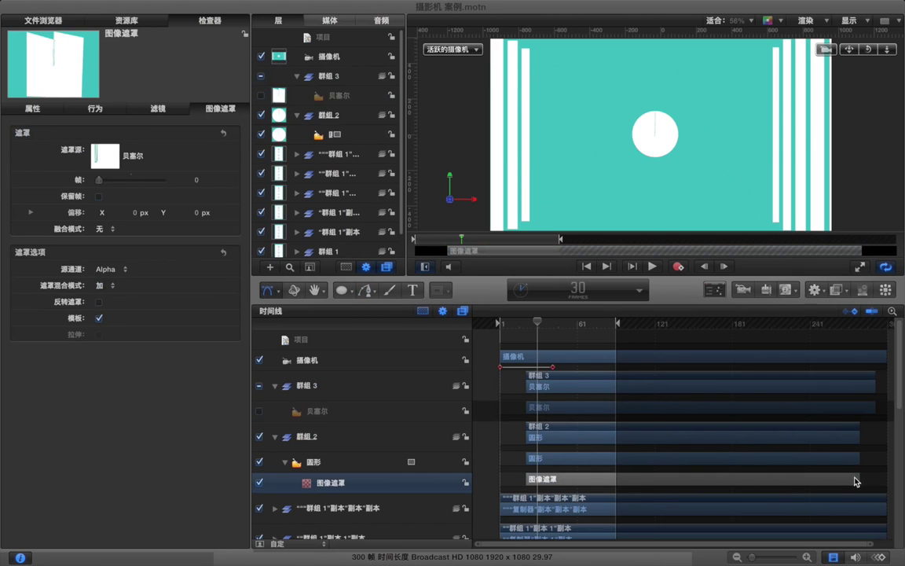
left_click_drag(858, 476, 574, 477)
left_click_drag(873, 406, 566, 410)
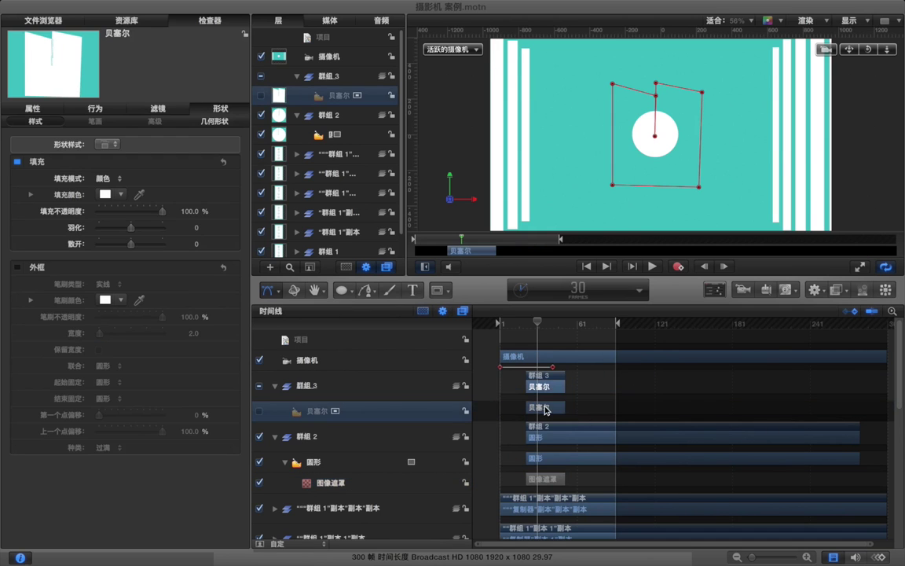
Show the 贝塞尔 shape's editable control points and geometry values at frame 21
left_click(265, 293)
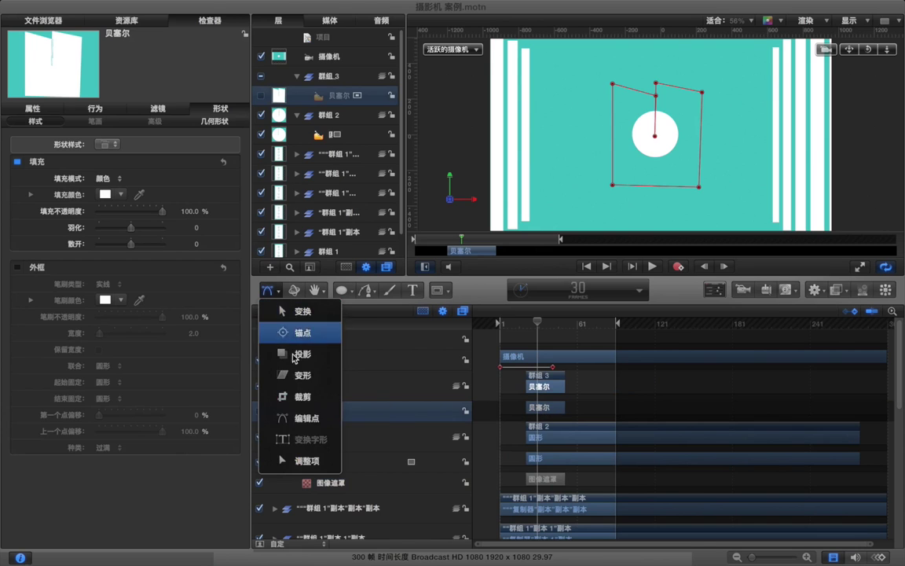
left_click(279, 414)
left_click(215, 122)
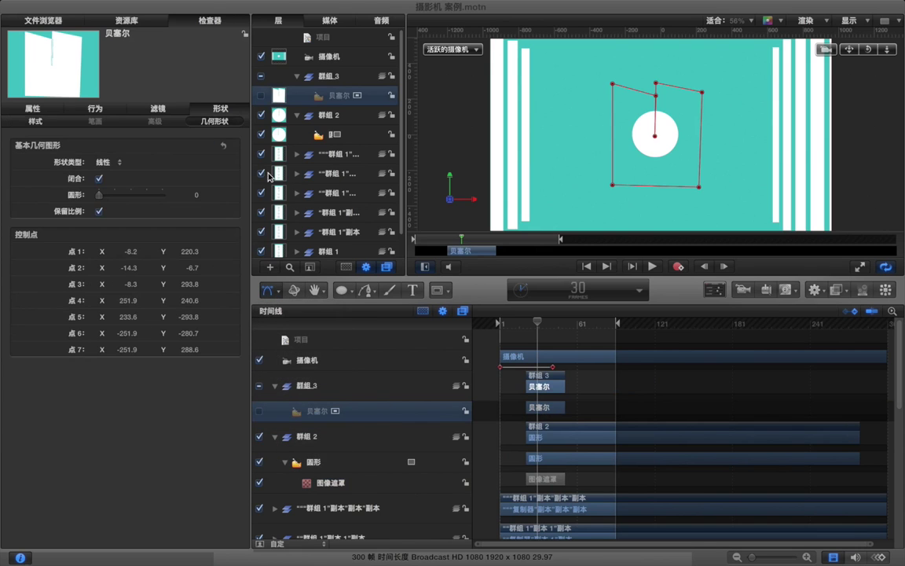
key("Left")
key("Left")
key("Left")
key("Left")
key("Left")
key("Left")
key("Left")
key("Left")
key("Left")
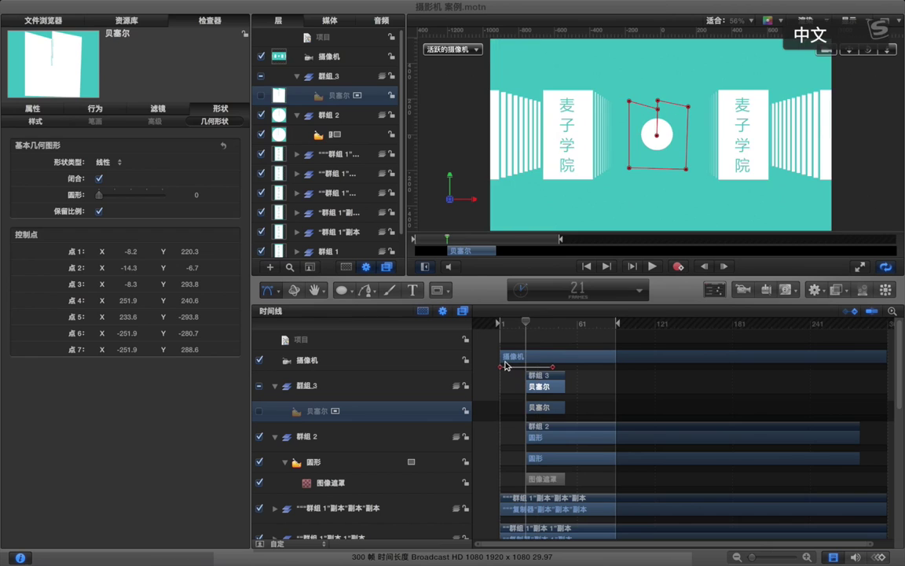
key("super+equal")
key("super+equal")
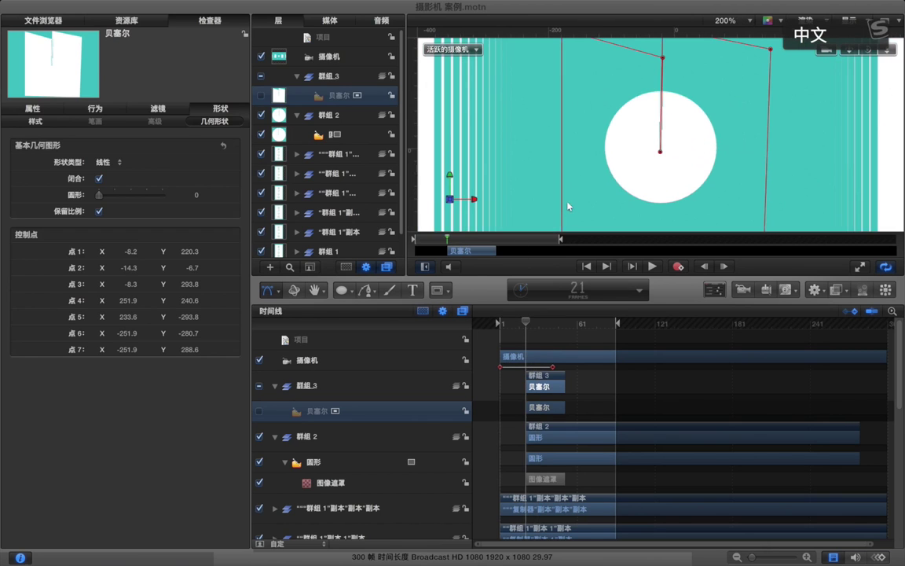
Set the circle's image mask blend mode to 减 (subtract)
left_click(375, 489)
left_click(102, 288)
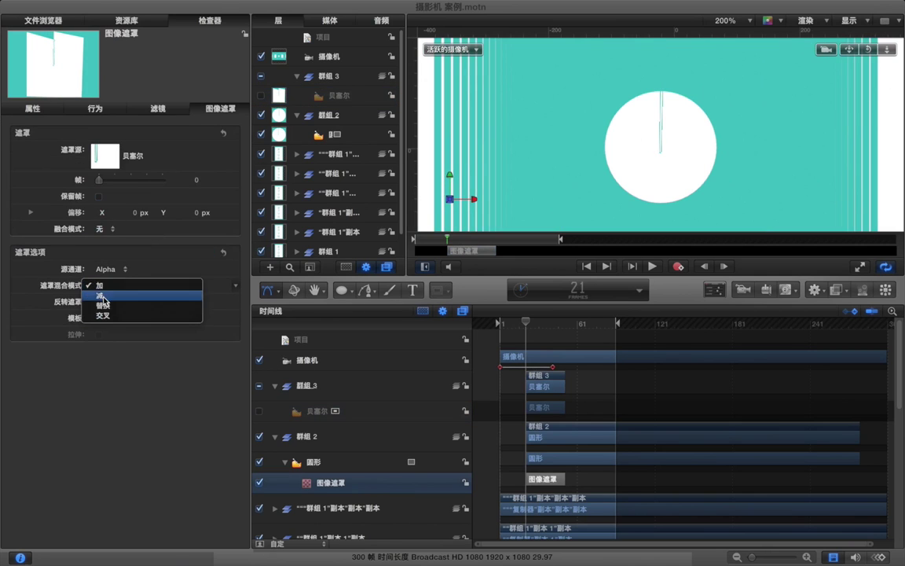
left_click(102, 297)
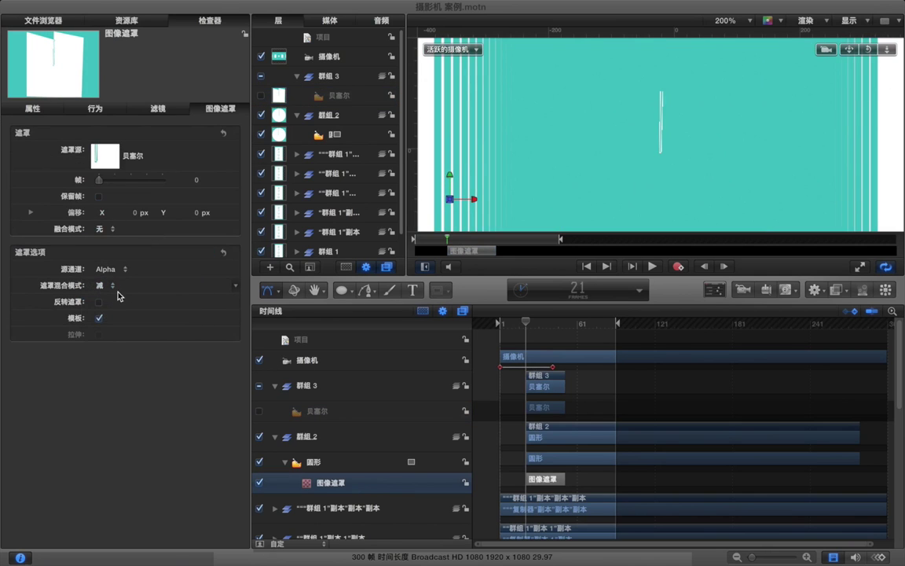
Close the 贝塞尔 shape's slit with point 1 at about (-13, 347) and point 3 at (-13, 292), keyframing all control points at frame 21
left_click(537, 410)
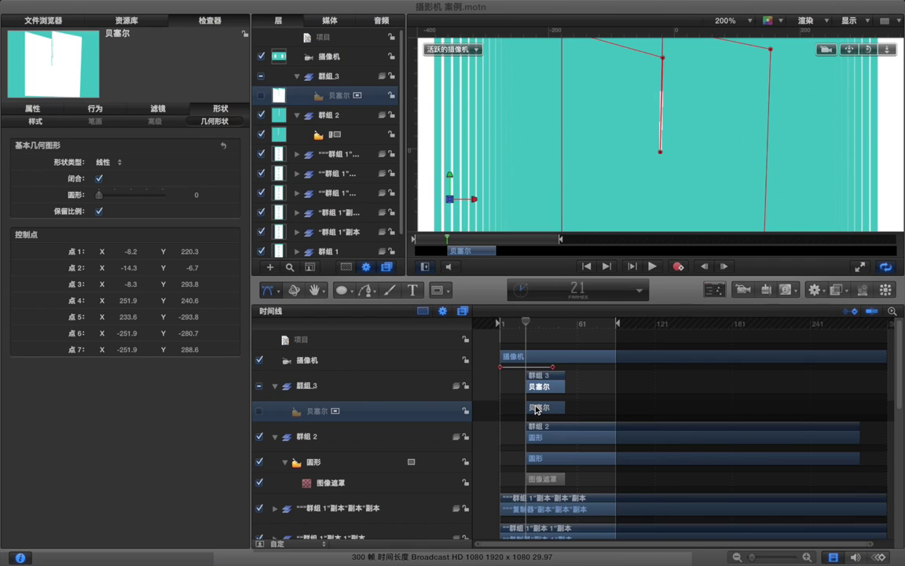
key("alt+z")
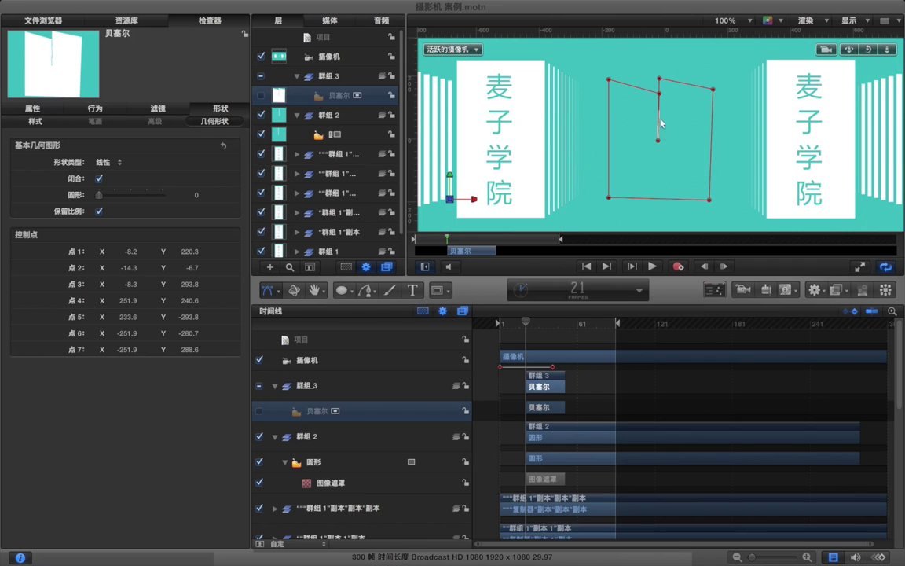
mouse_move(658, 93)
left_mouse_down()
mouse_move(616, 124)
mouse_move(626, 186)
mouse_move(653, 197)
mouse_move(632, 193)
mouse_move(623, 123)
mouse_move(658, 70)
mouse_move(659, 81)
left_mouse_up()
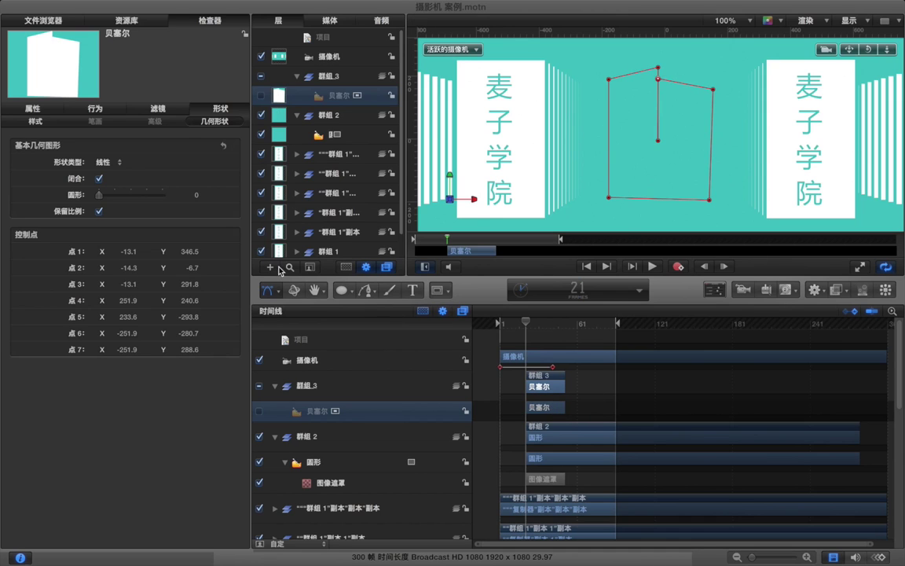
left_click(221, 235)
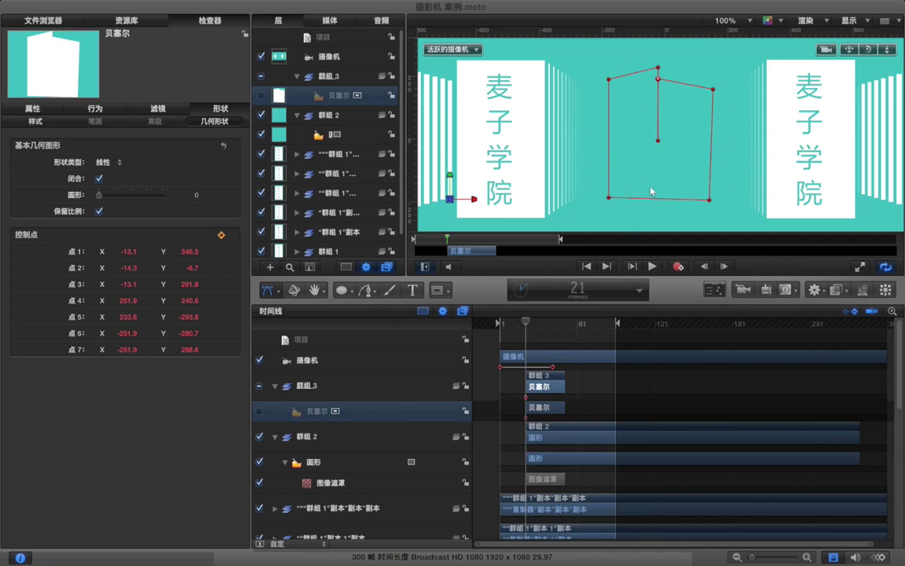
At frame 25, move control point 3 to about (216, -14) to reveal the circle's upper-right quarter
key("Right")
key("Right")
key("Right")
key("Right")
left_click_drag(658, 66, 715, 141)
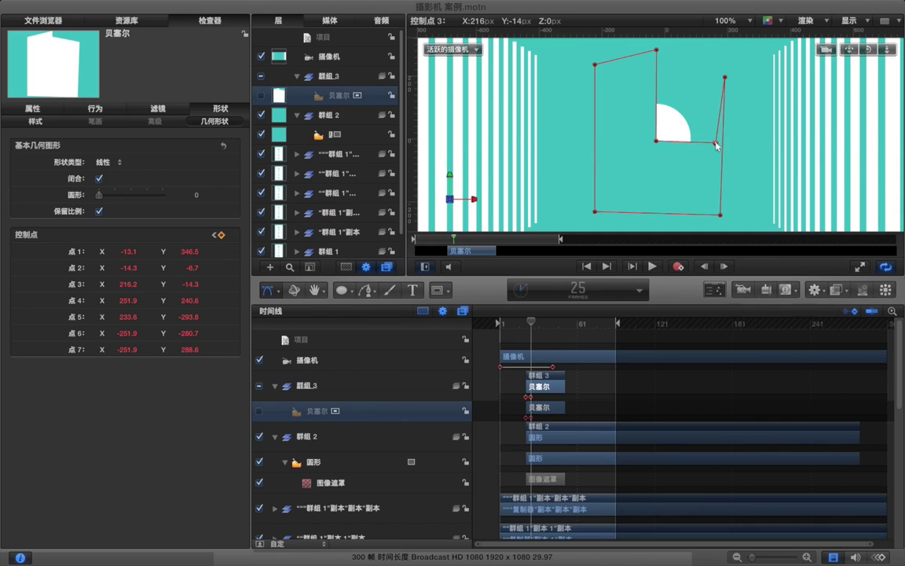
Four frames further on, reveal the circle's right half by moving point 3 to about (-12, -247) and point 4 to (323, -210)
key("Right")
key("Right")
key("Right")
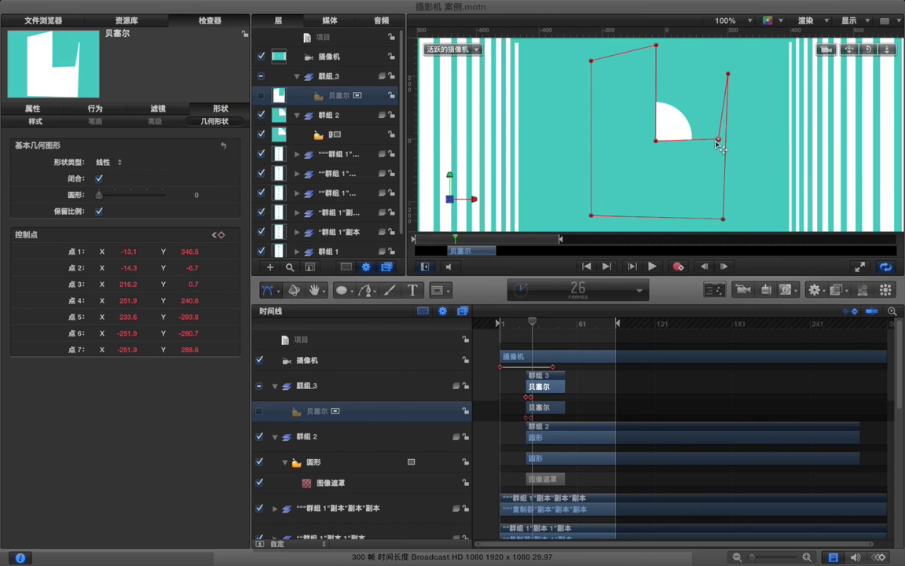
key("Right")
left_click_drag(723, 141, 664, 215)
left_click_drag(736, 72, 759, 205)
At frame 33, reveal three quarters of the circle by moving point 3 to about (-401, 5) and point 4 to (-382, -168)
key("Right")
key("Right")
key("Right")
key("Right")
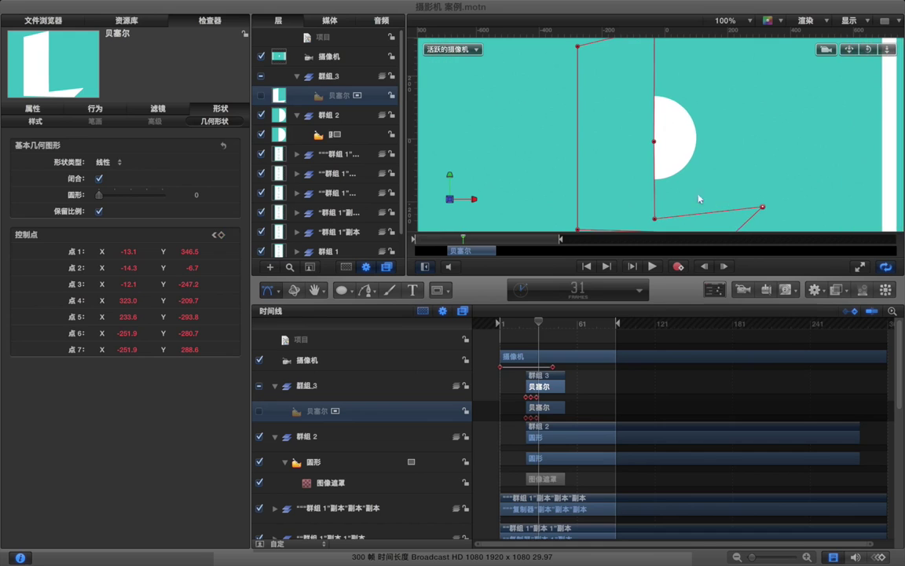
left_click_drag(653, 222, 525, 140)
left_click_drag(766, 210, 531, 201)
key("shift+z")
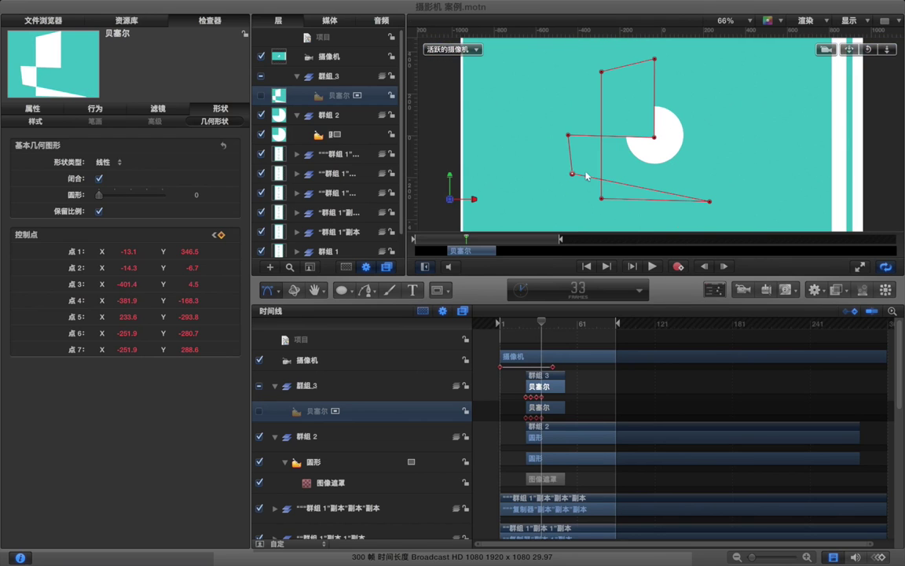
At frame 37, move point 3 to about (-12, 334) to reveal the whole circle, and end the 贝塞尔 shape and image mask there
key("Right")
key("Right")
key("Right")
key("Right")
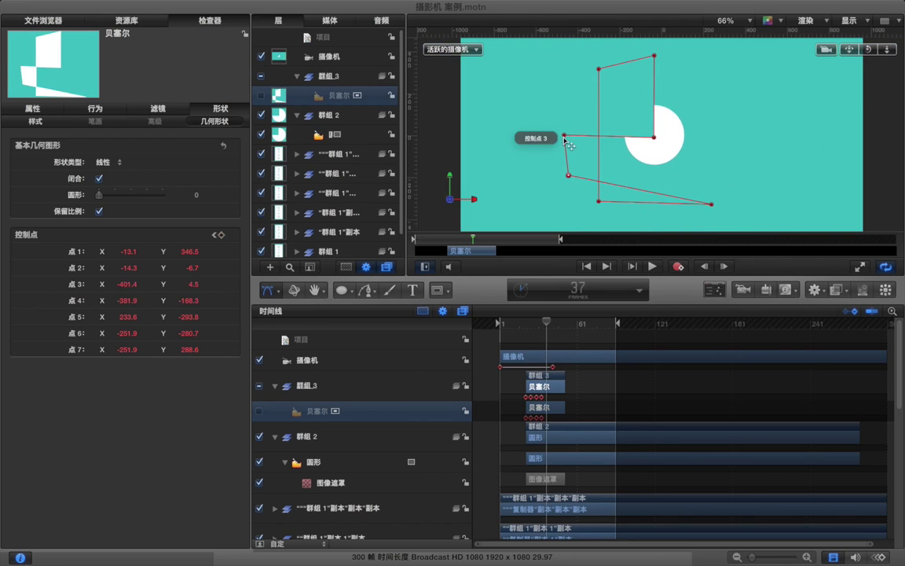
left_click_drag(564, 136, 652, 62)
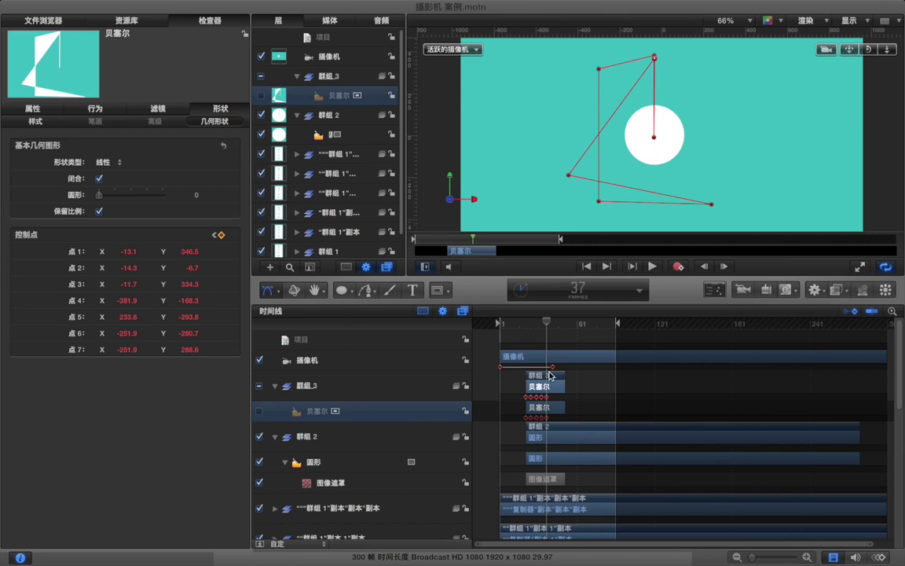
key("o")
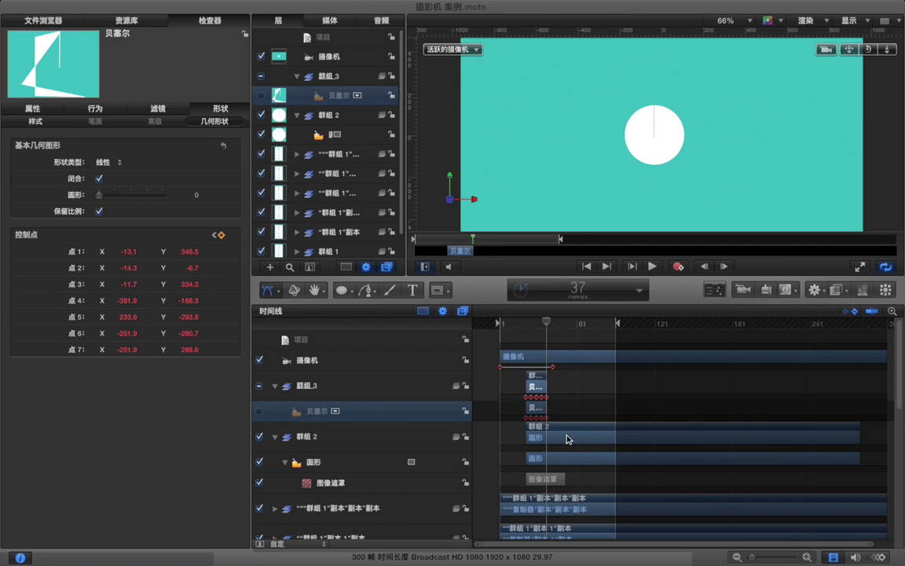
left_click(574, 391)
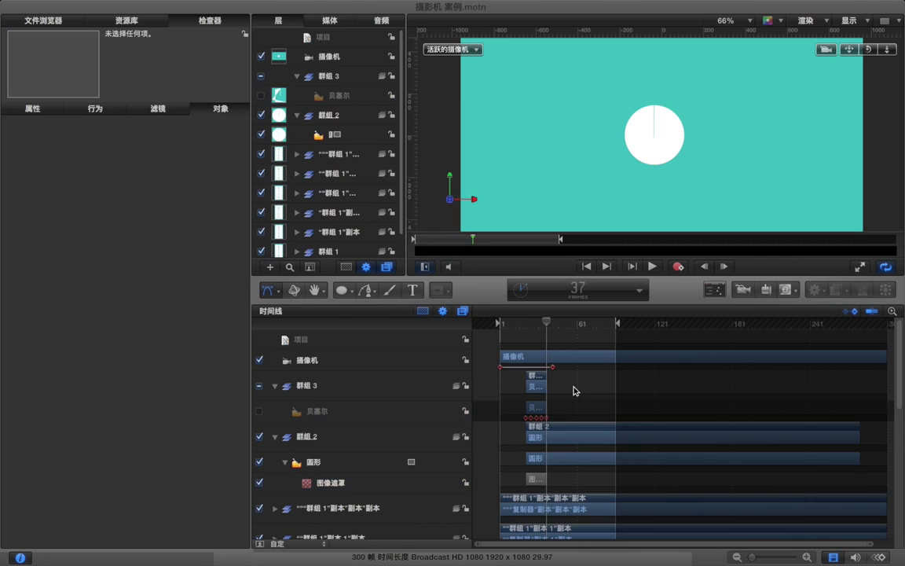
Set the play range to end at frame 46 and render a RAM preview of the circle reveal
left_click(558, 324)
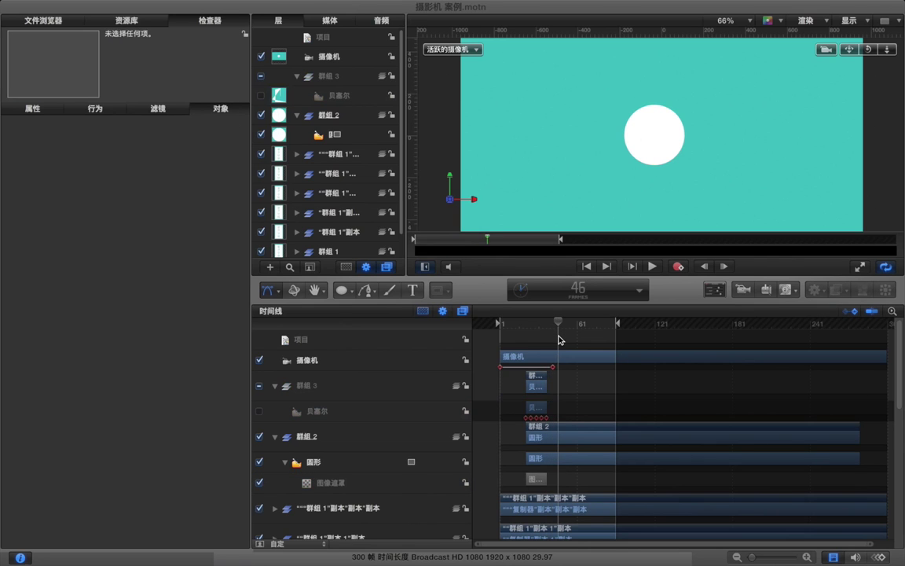
left_click_drag(555, 323, 548, 325)
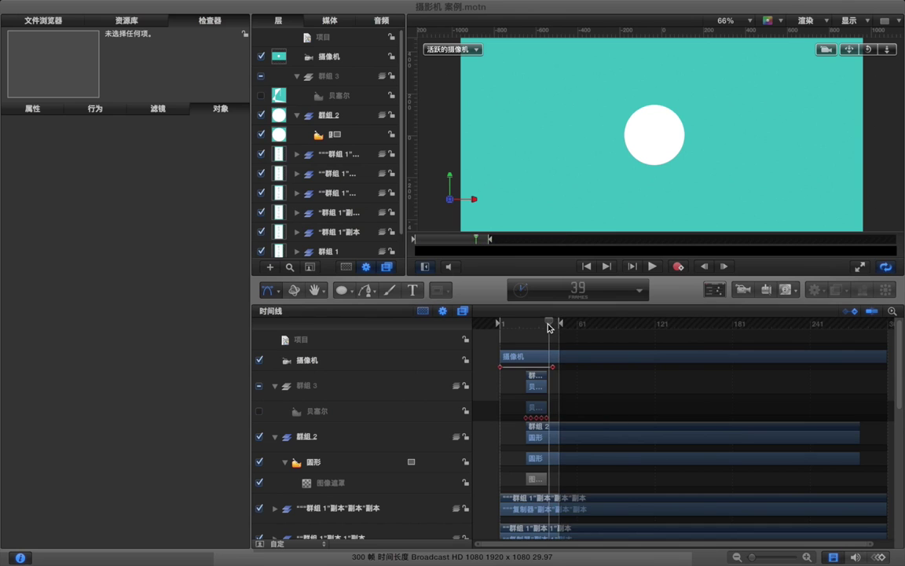
key("super+r")
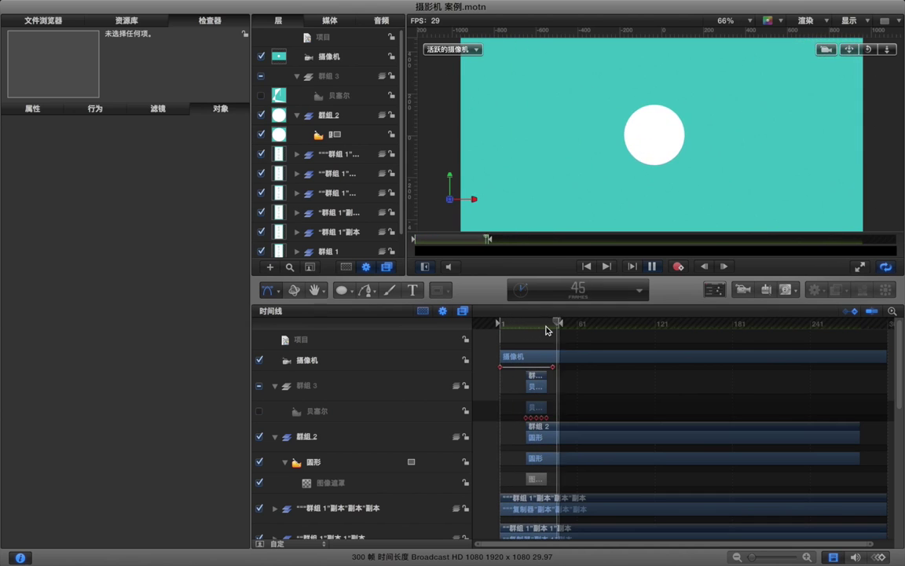
key("space")
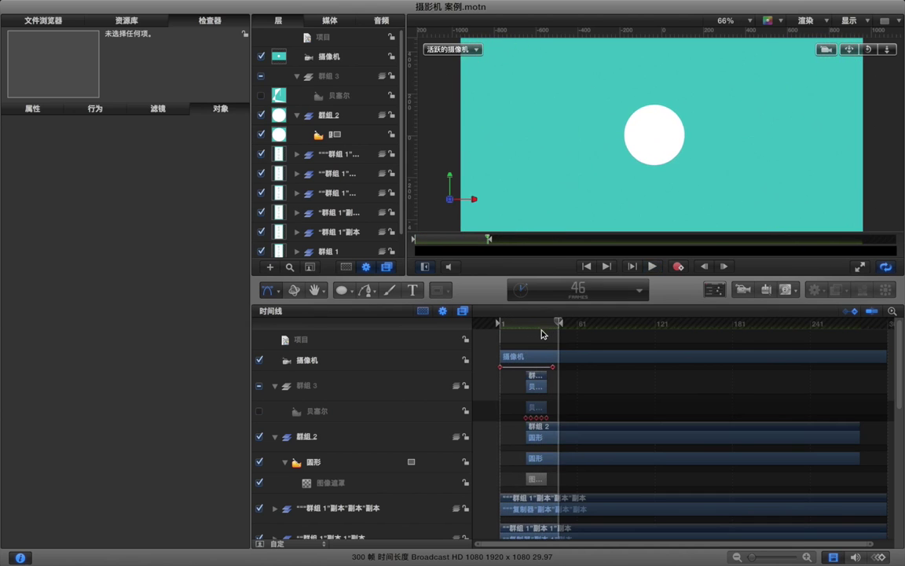
Add the text 麦子学院 above the circle layer in 群组 2 at frame 27
left_click_drag(547, 329, 534, 329)
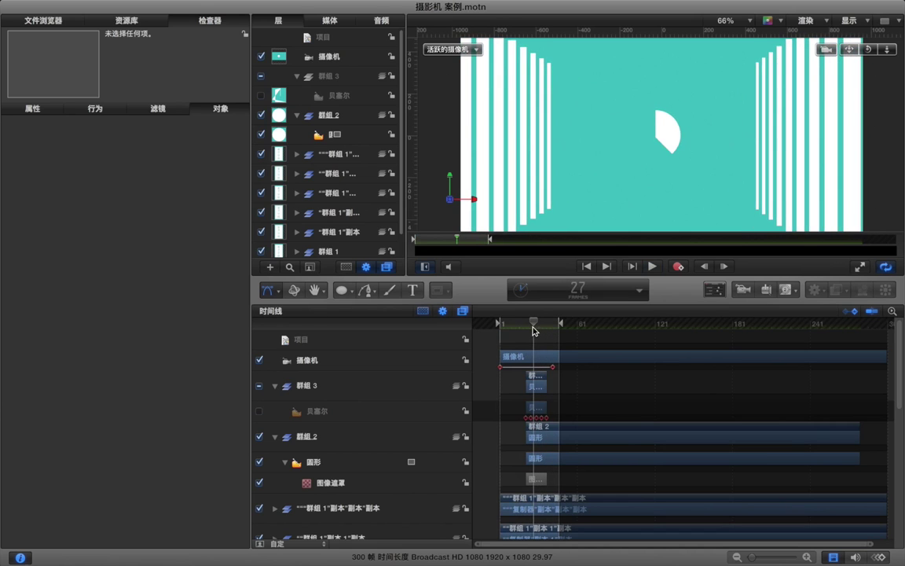
left_click(342, 463)
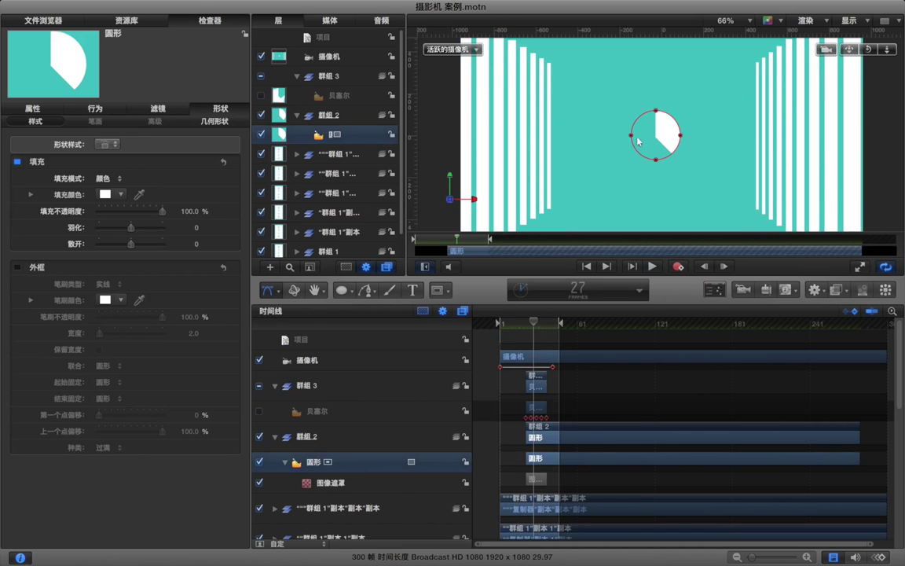
key("t")
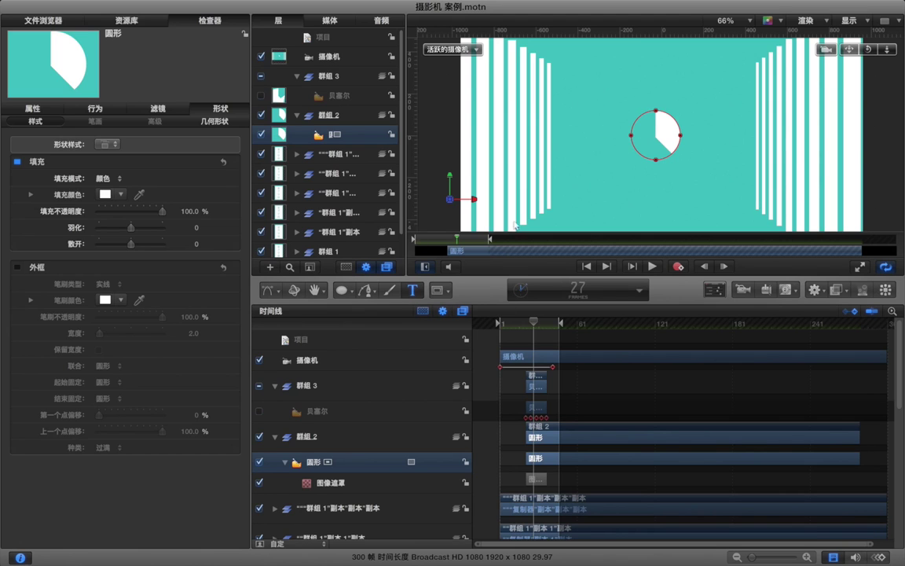
left_click(589, 174)
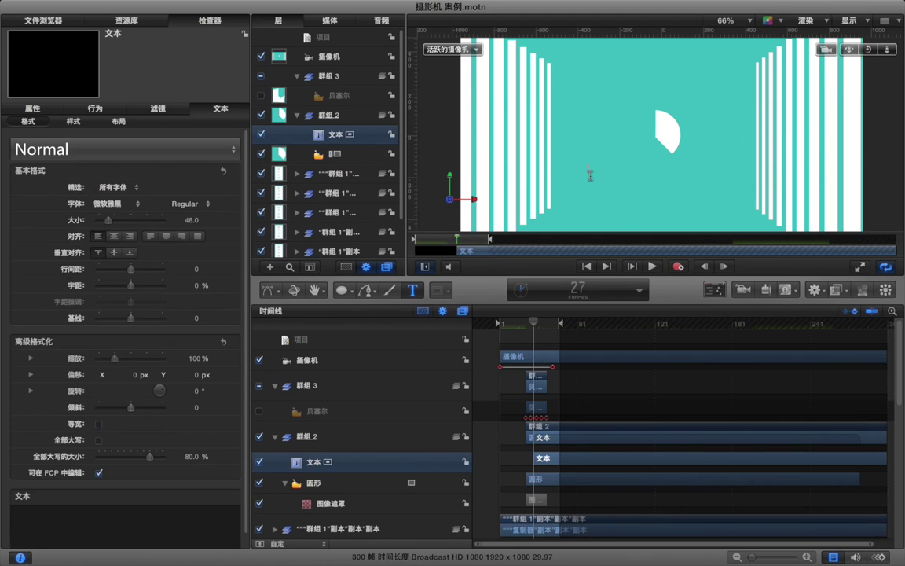
type("maizixuey")
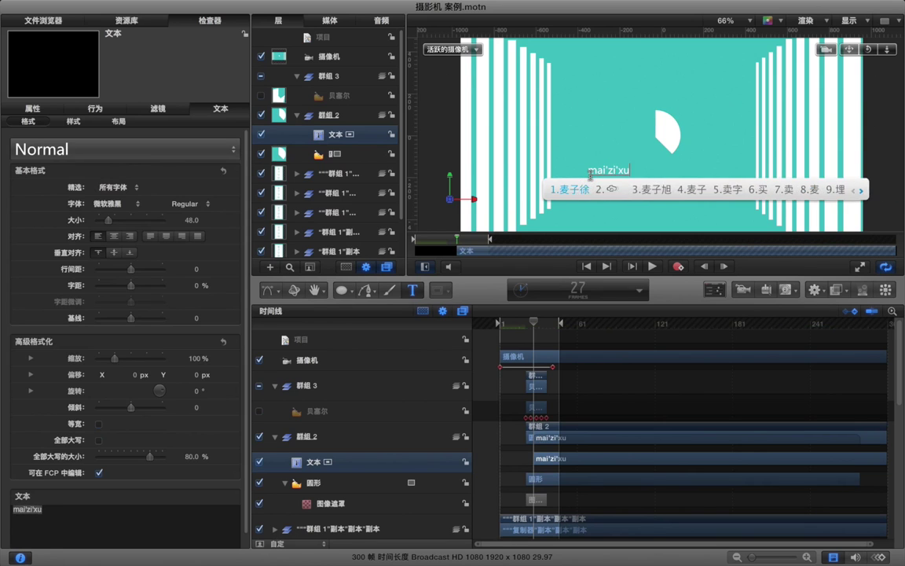
key("space")
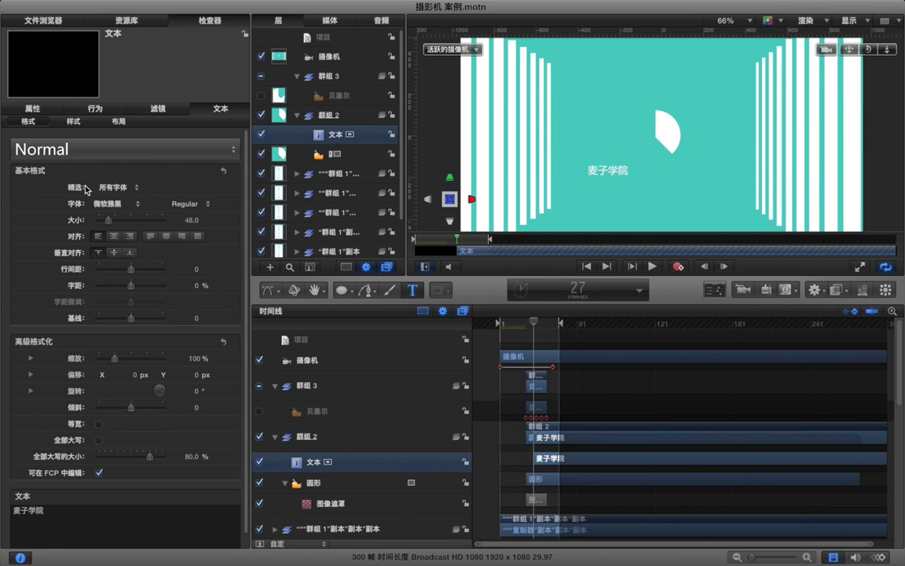
Fill the 麦子学院 text with teal and place it over the white circle
left_click(73, 121)
left_click(105, 203)
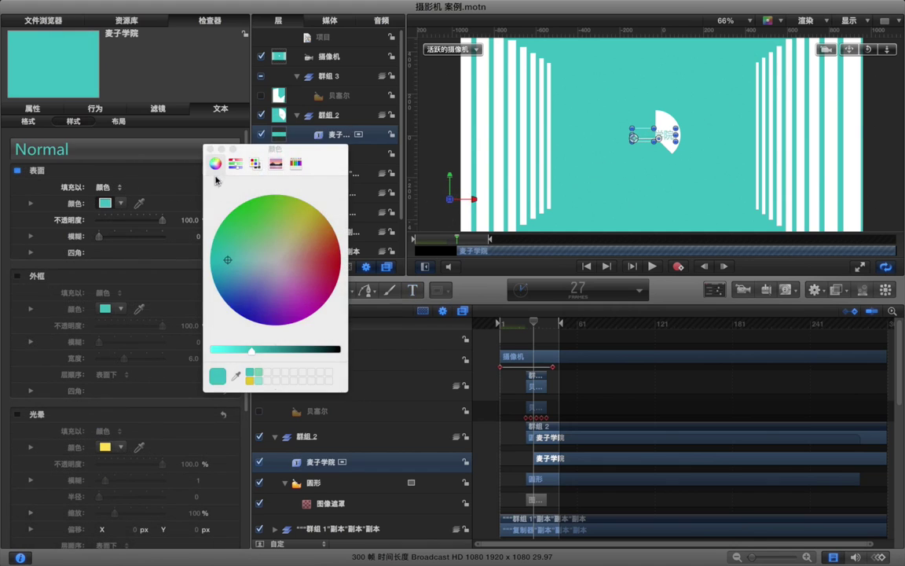
left_click(210, 150)
Shift the 麦子学院 text clip on the timeline to start together with the circle at frame 21
left_click(517, 434)
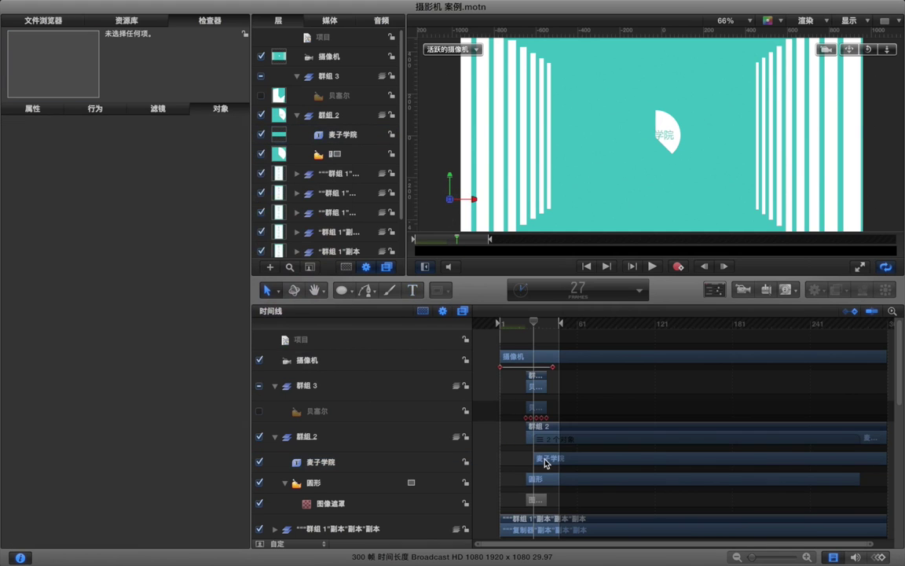
left_click(539, 464)
left_click(604, 386)
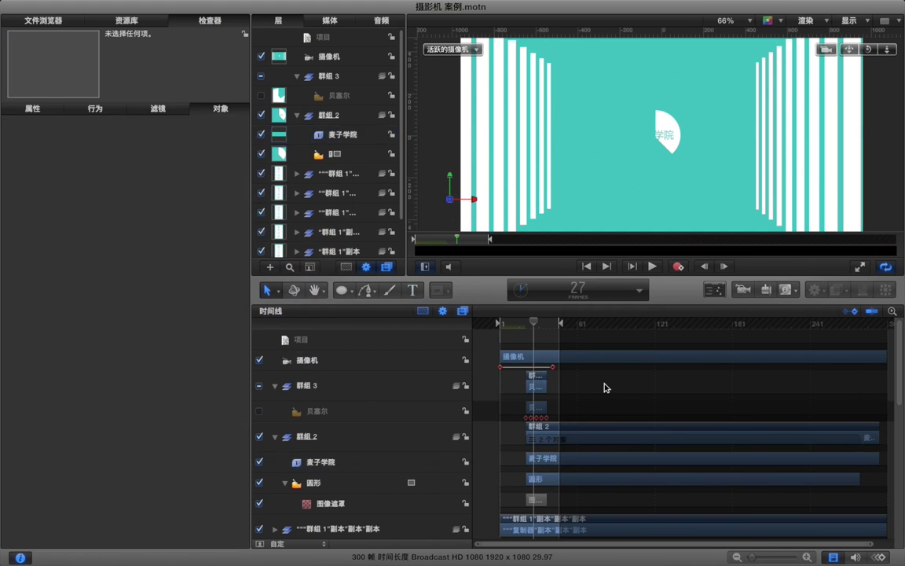
Play the animation briefly and fit the 麦子学院 text centrally on the fully revealed circle at frame 45
key("space")
key("space")
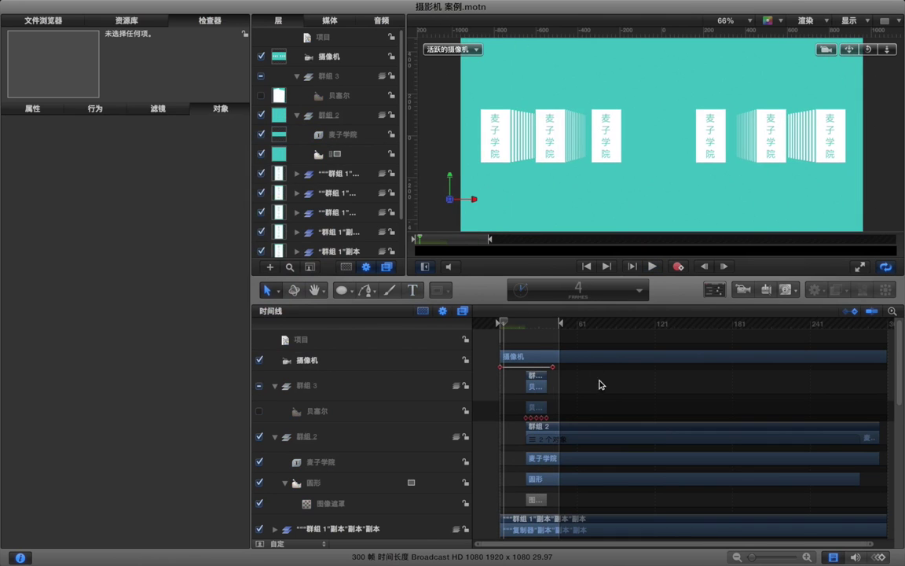
left_click(557, 323)
mouse_move(652, 140)
left_mouse_down()
mouse_move(630, 140)
mouse_move(651, 140)
left_mouse_up()
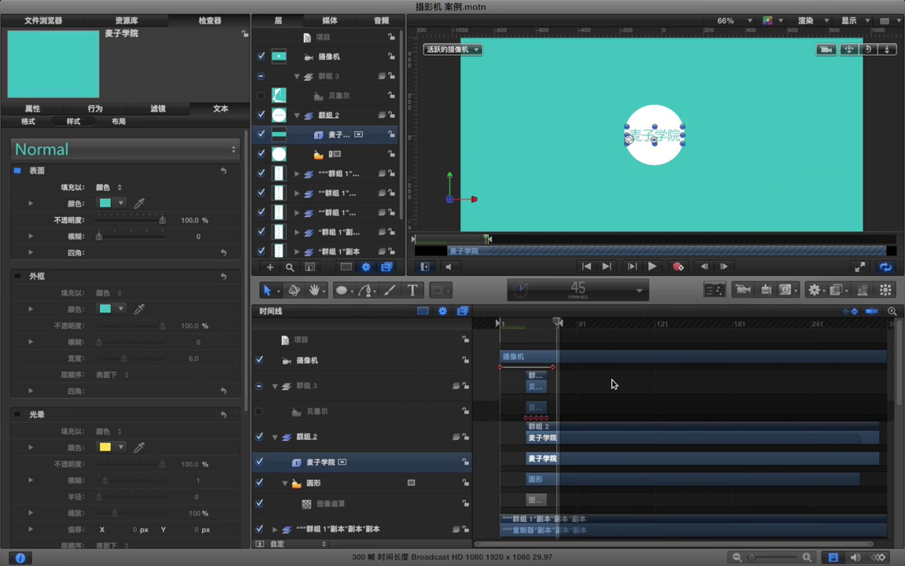
left_click(598, 390)
Render a RAM preview and review the finished camera and circle animation repeatedly in the enlarged canvas
key("super+r")
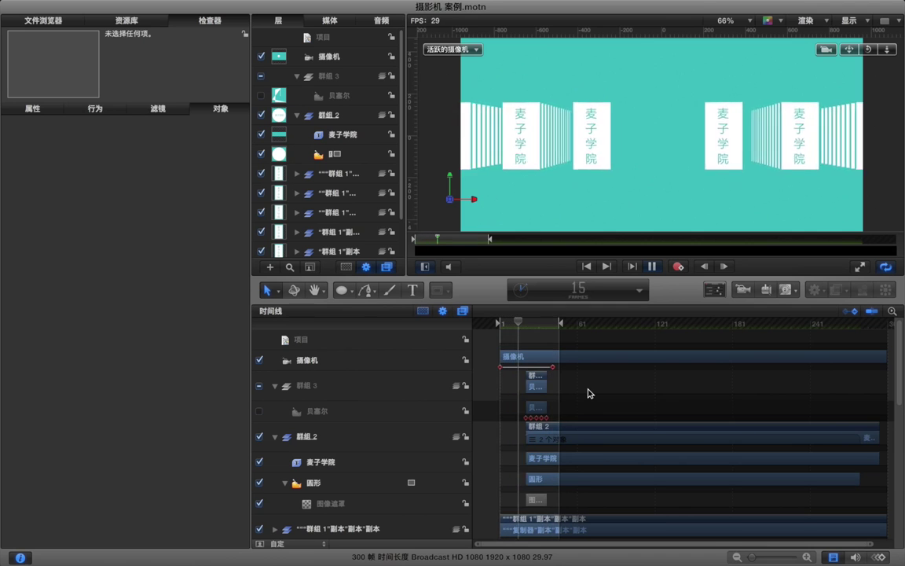
key("space")
left_click(860, 269)
key("space")
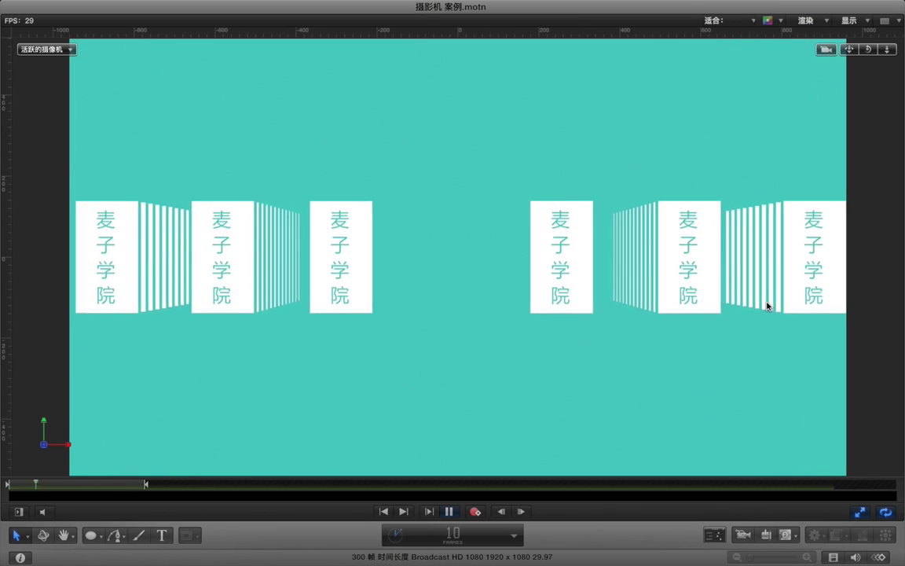
key("space")
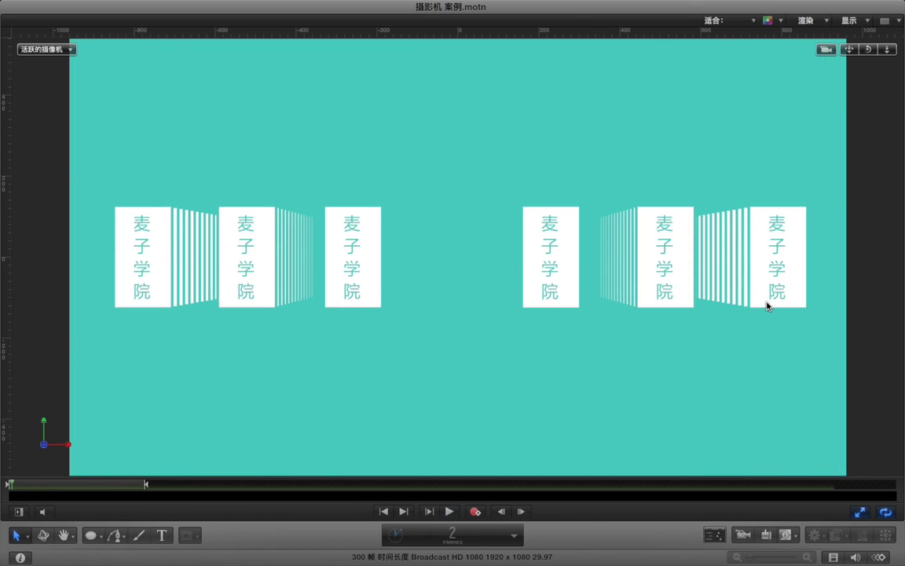
key("space")
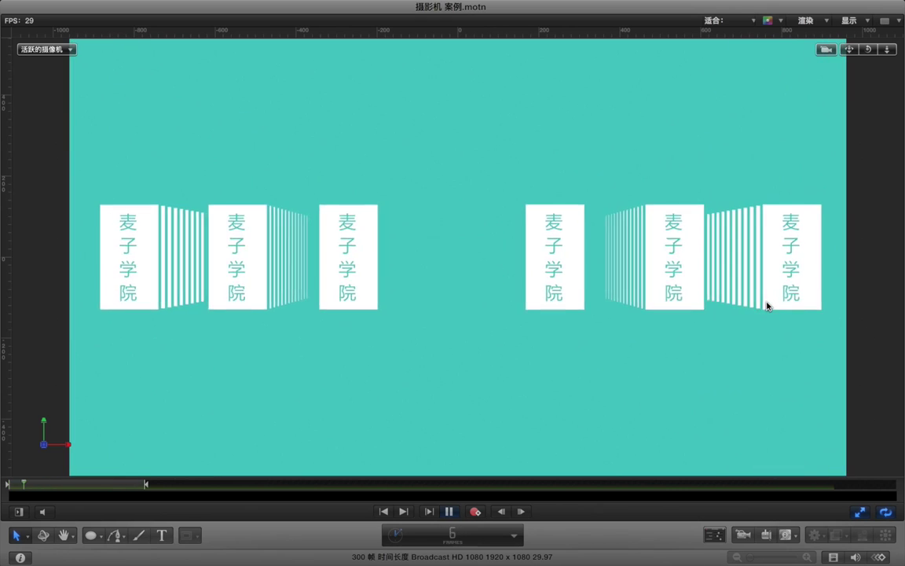
key("space")
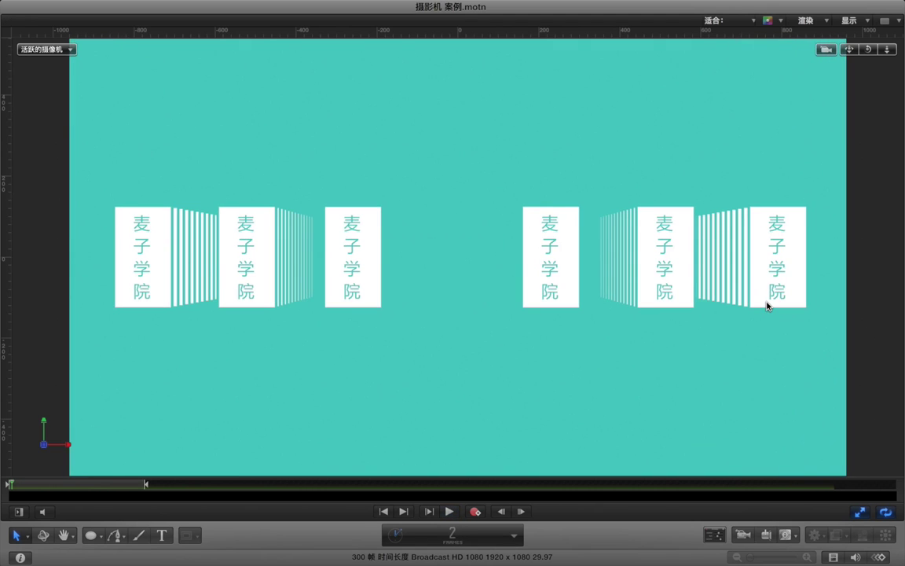
key("space")
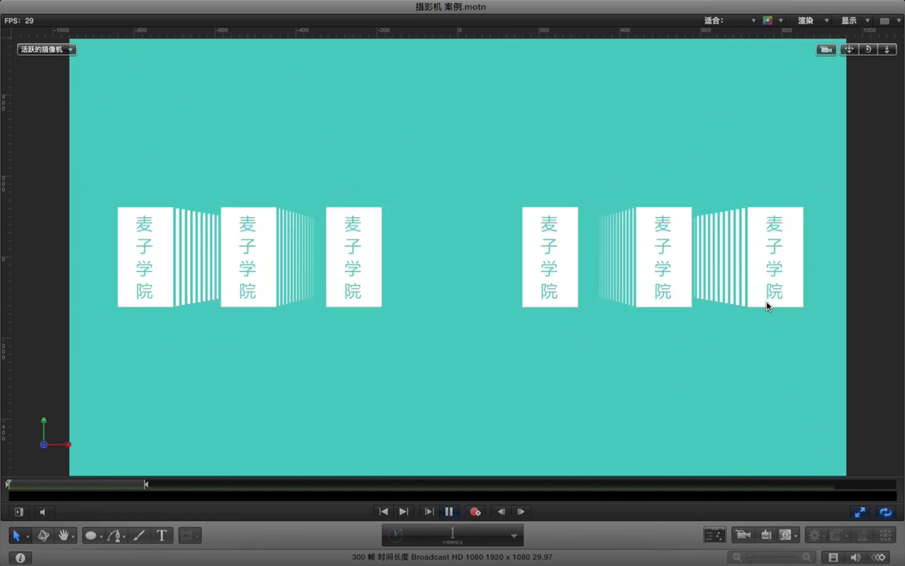
key("space")
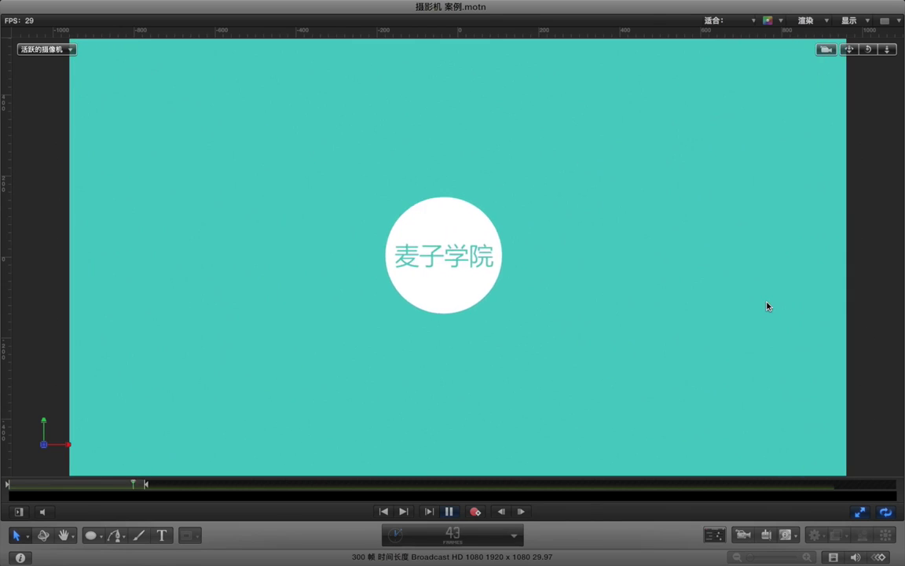
key("space")
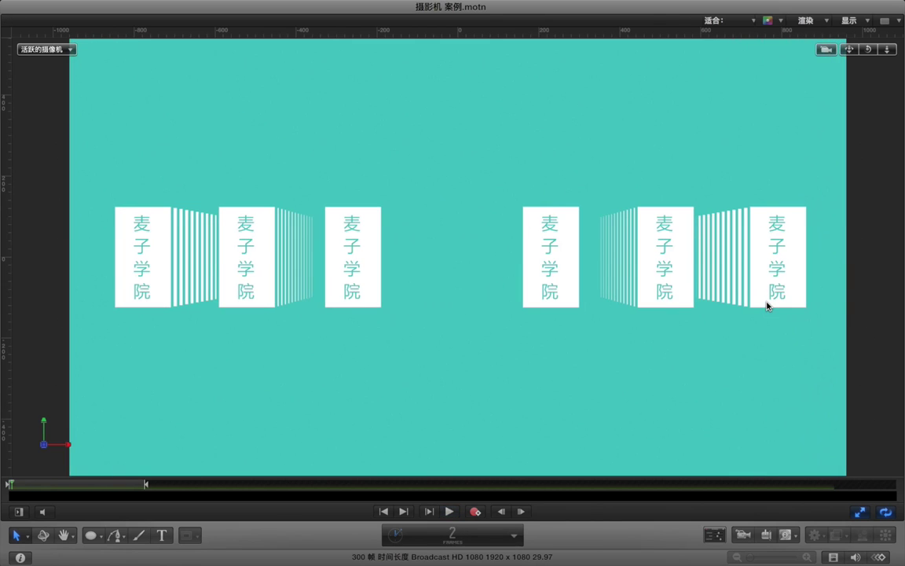